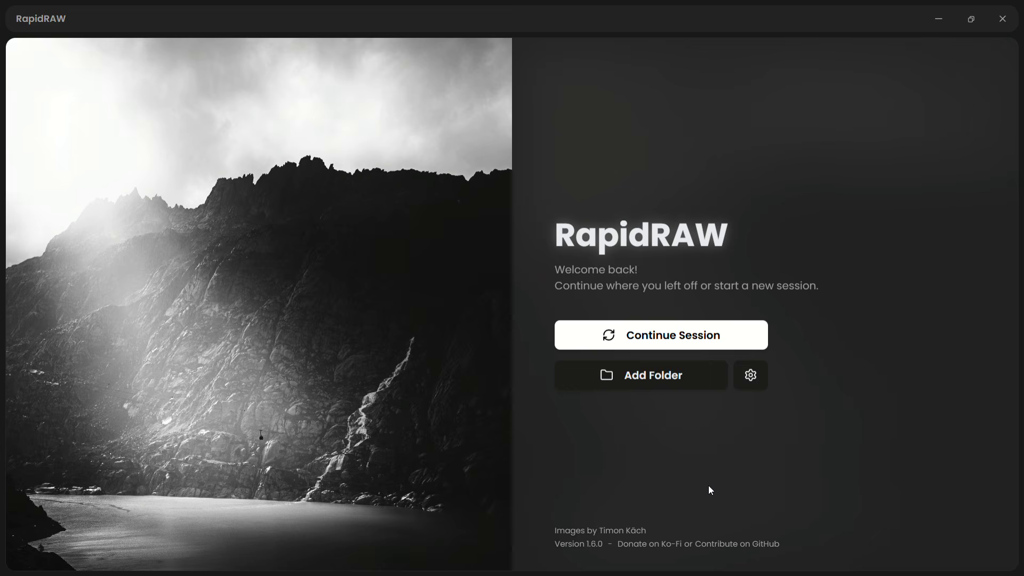
Continue the previous session and open the photo DZF_5801.NEF from the library for editing
{"action": "left_click", "coordinate": [656, 333]}
{"action": "scroll", "coordinate": [656, 333], "scroll_direction": "down", "scroll_amount": 3}
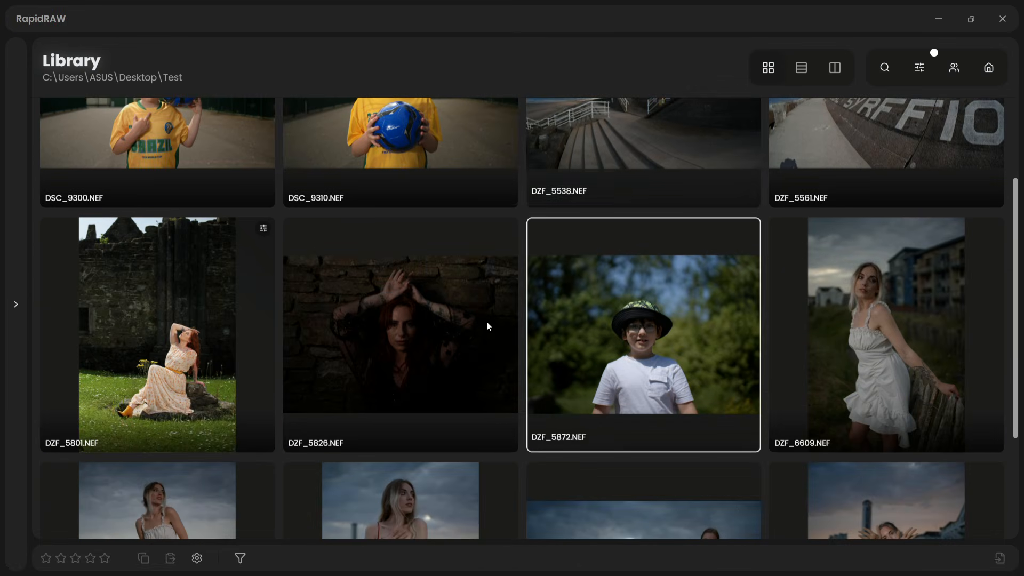
{"action": "double_click", "coordinate": [181, 304]}
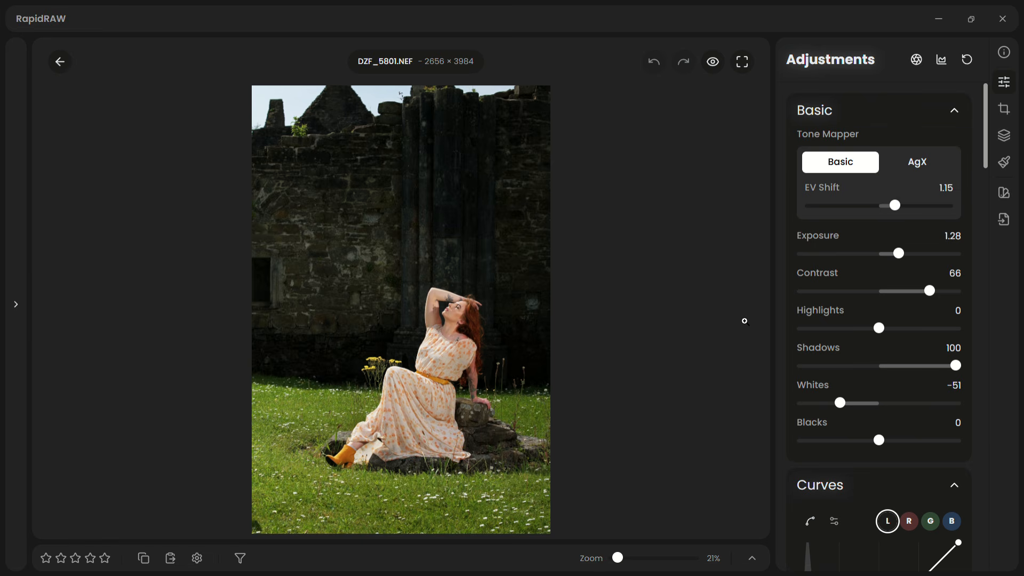
Set the photo's Structure to 11 and Centré to 74 in the Presence details
{"action": "scroll", "coordinate": [891, 357], "scroll_direction": "down", "scroll_amount": 1}
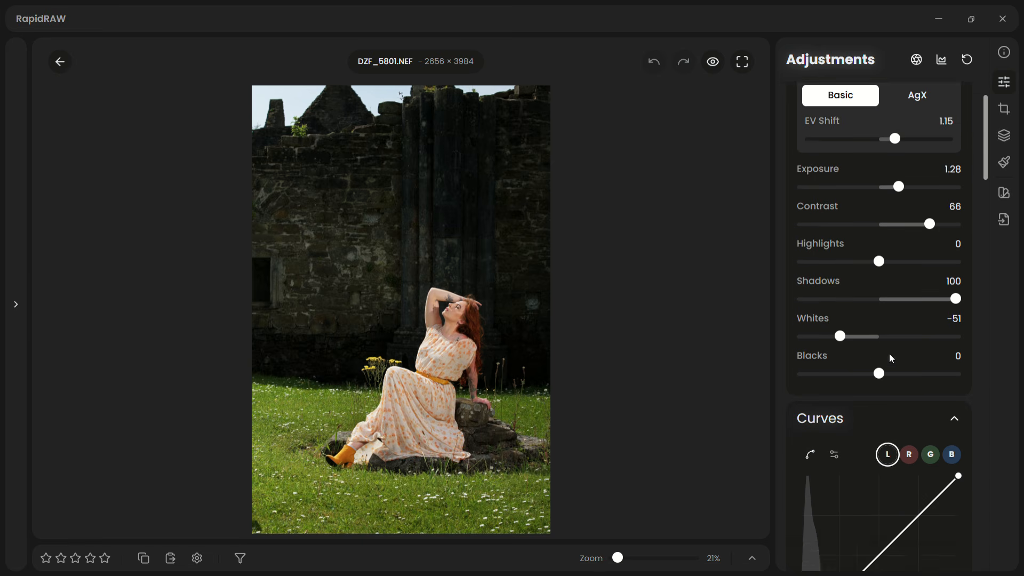
{"action": "scroll", "coordinate": [888, 353], "scroll_direction": "up", "scroll_amount": 1}
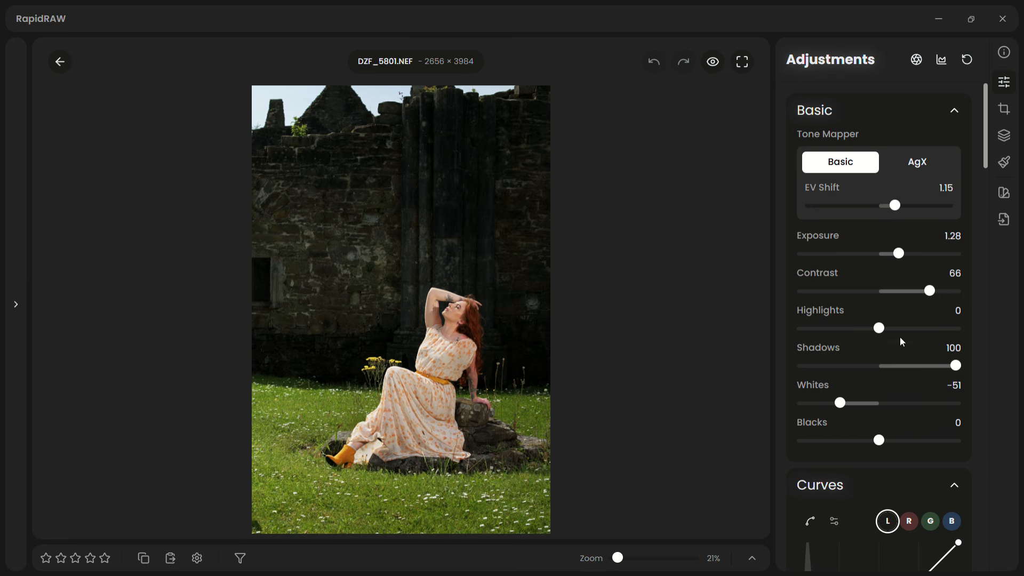
{"action": "scroll", "coordinate": [899, 337], "scroll_direction": "down", "scroll_amount": 8}
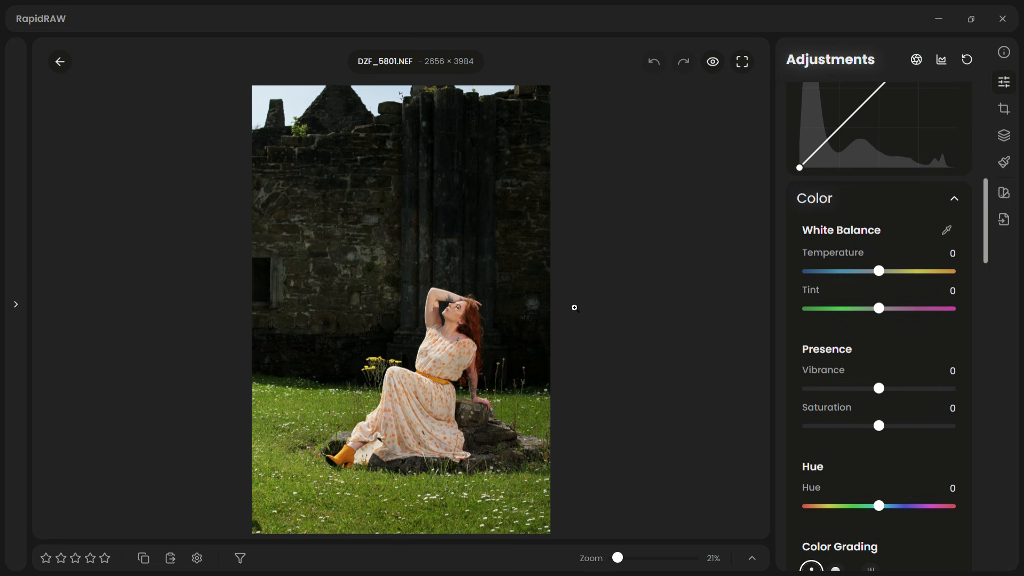
{"action": "scroll", "coordinate": [928, 276], "scroll_direction": "down", "scroll_amount": 9}
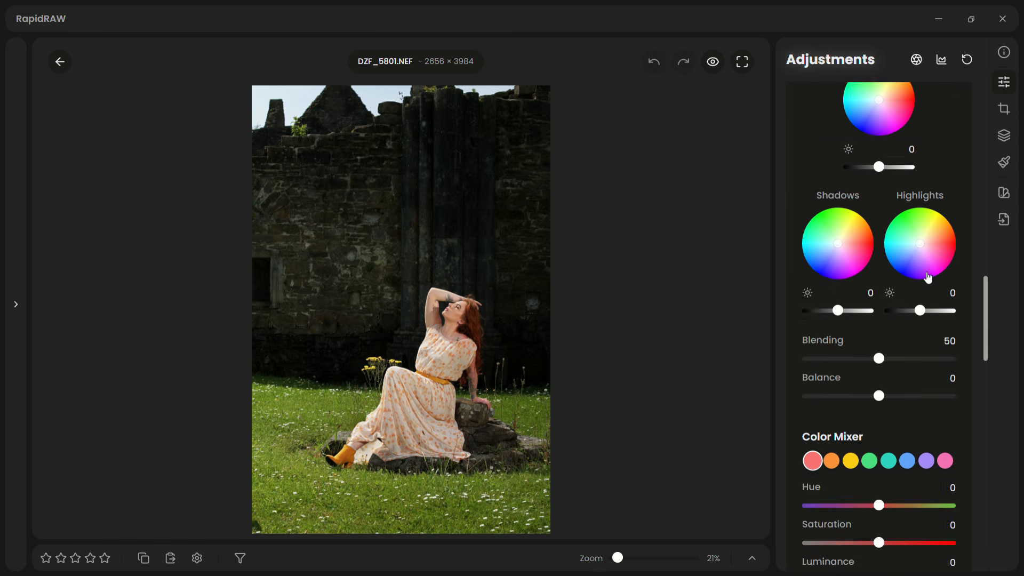
{"action": "scroll", "coordinate": [926, 275], "scroll_direction": "down", "scroll_amount": 5}
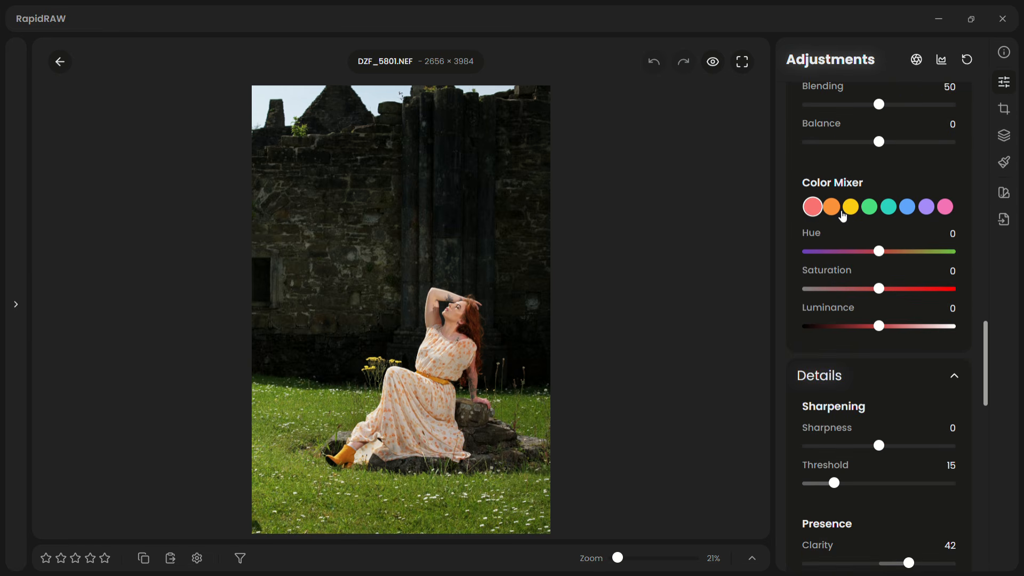
{"action": "scroll", "coordinate": [889, 254], "scroll_direction": "down", "scroll_amount": 5}
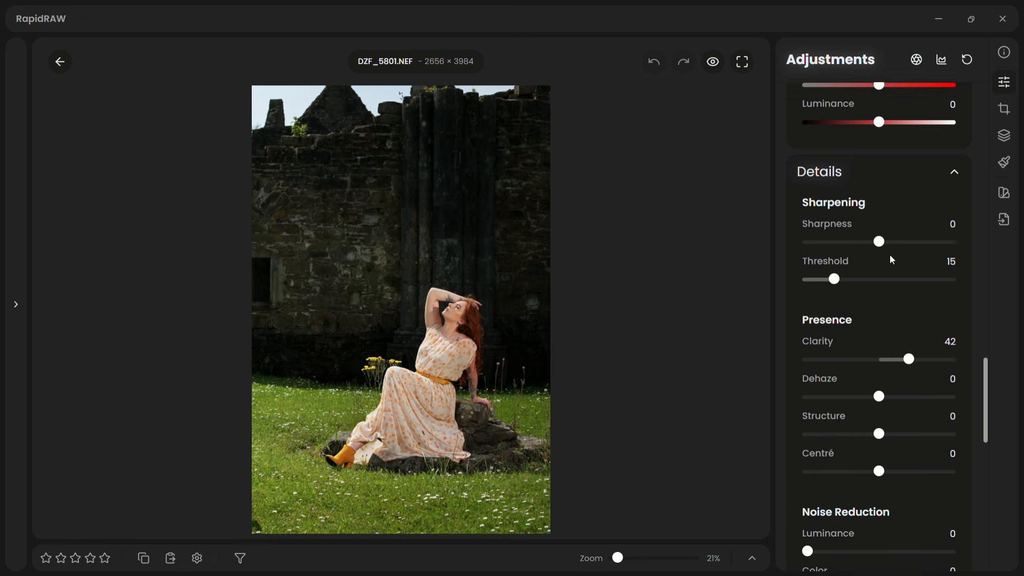
{"action": "left_click_drag", "start_coordinate": [879, 370], "coordinate": [888, 371]}
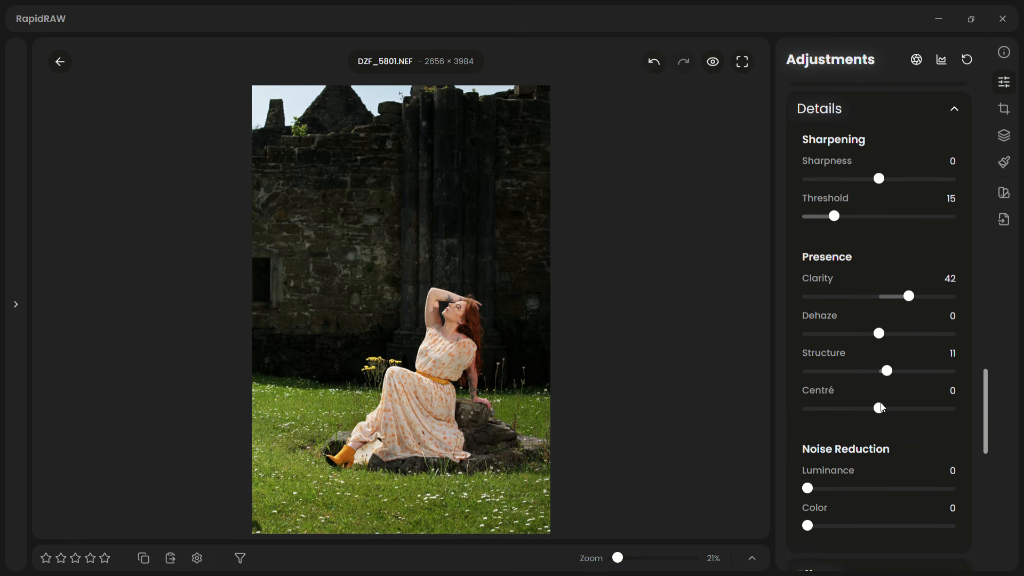
{"action": "left_click_drag", "start_coordinate": [880, 408], "coordinate": [941, 414]}
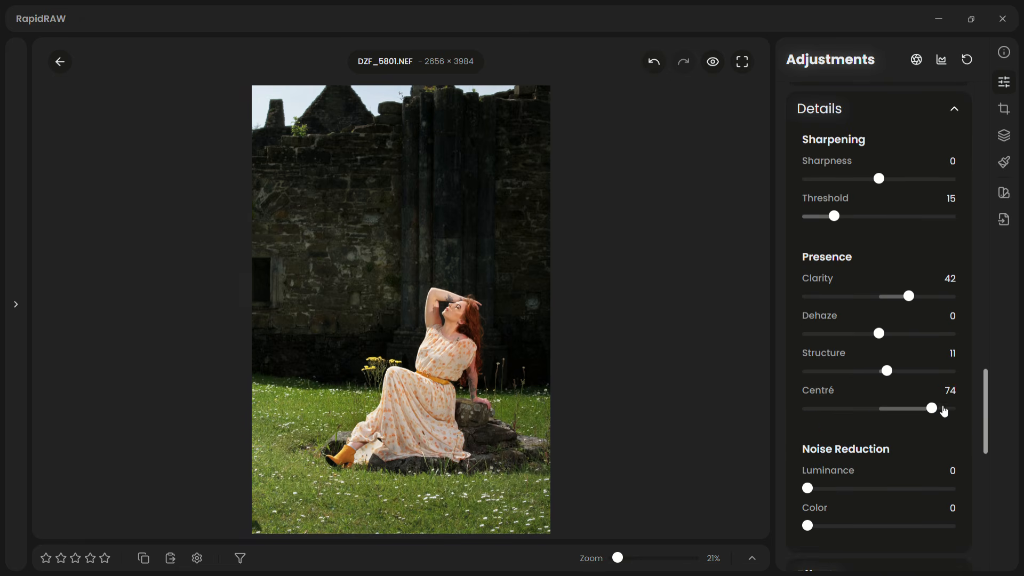
Look over the Details and Effects adjustments, including Noise Reduction, Glow, Halation, Light Flares, Lens Blur, LUT and Vignette
{"action": "scroll", "coordinate": [928, 383], "scroll_direction": "down", "scroll_amount": 5}
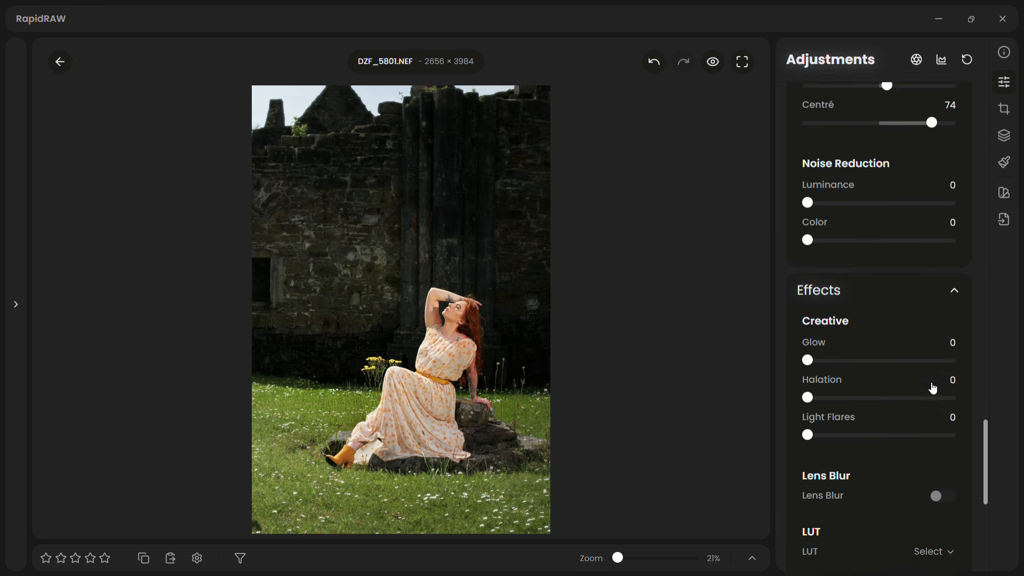
{"action": "scroll", "coordinate": [928, 377], "scroll_direction": "up", "scroll_amount": 2}
{"action": "scroll", "coordinate": [929, 381], "scroll_direction": "up", "scroll_amount": 6}
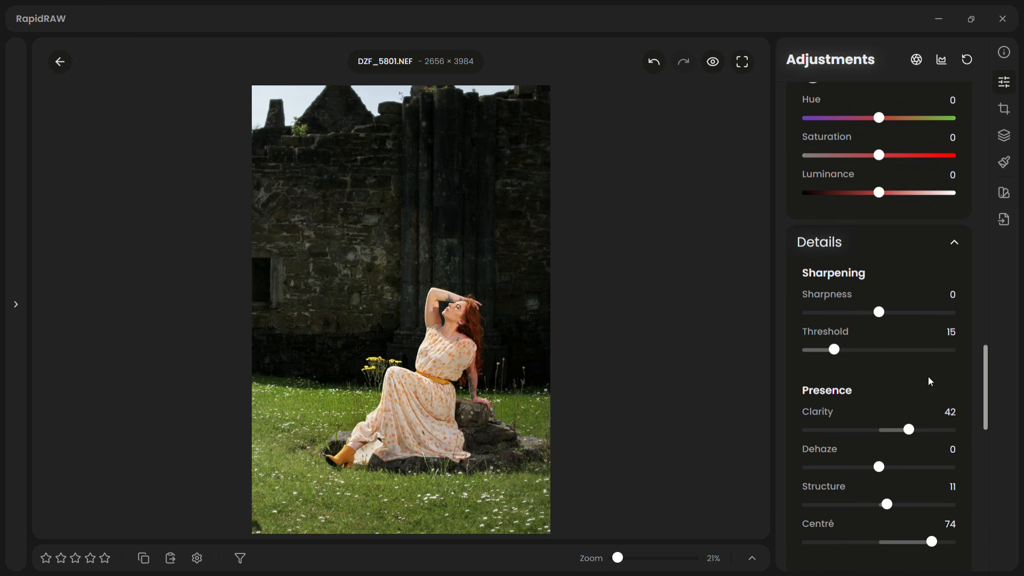
{"action": "scroll", "coordinate": [927, 376], "scroll_direction": "down", "scroll_amount": 4}
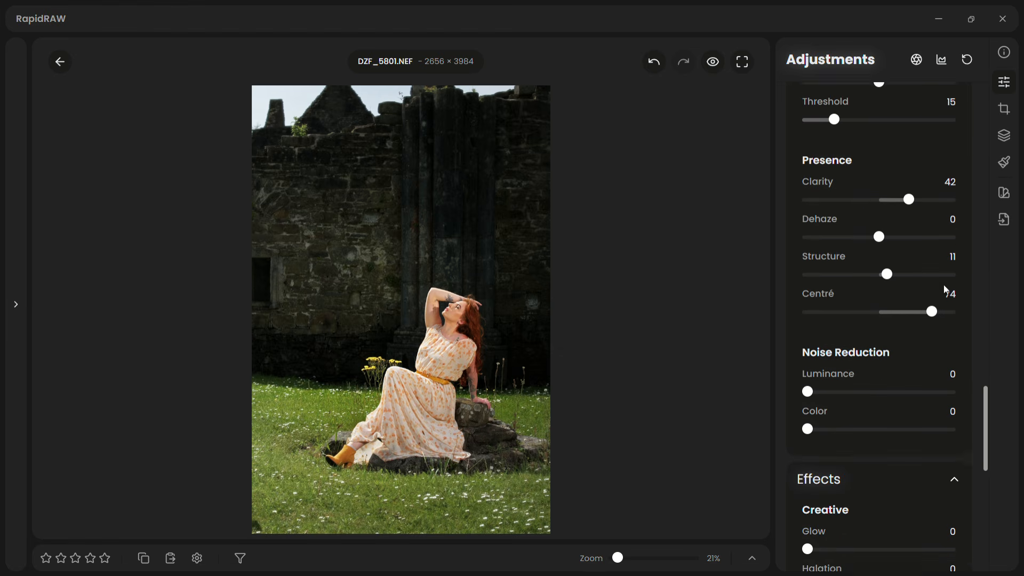
{"action": "scroll", "coordinate": [959, 224], "scroll_direction": "up", "scroll_amount": 1}
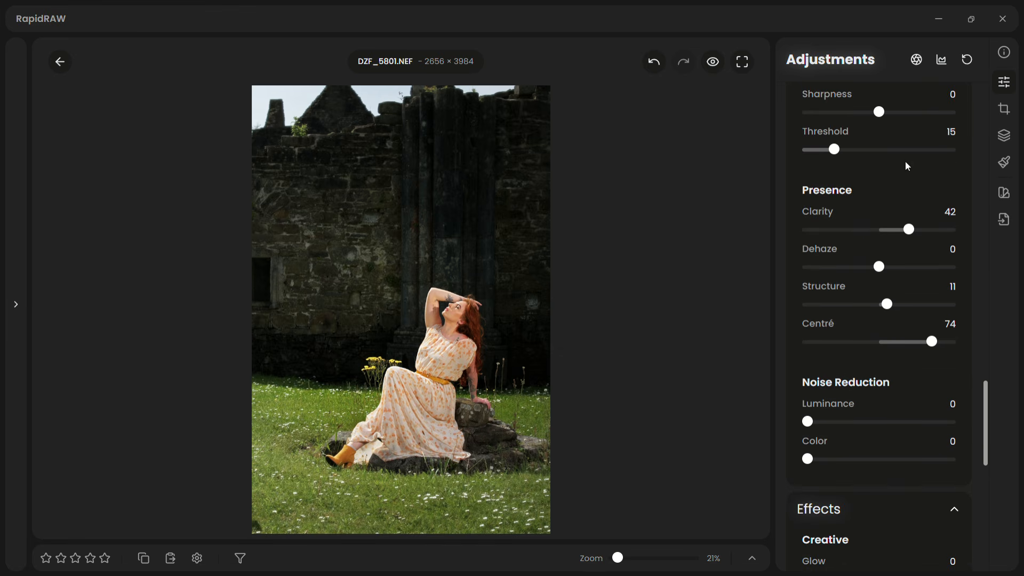
{"action": "scroll", "coordinate": [913, 250], "scroll_direction": "down", "scroll_amount": 2}
{"action": "scroll", "coordinate": [911, 251], "scroll_direction": "down", "scroll_amount": 6}
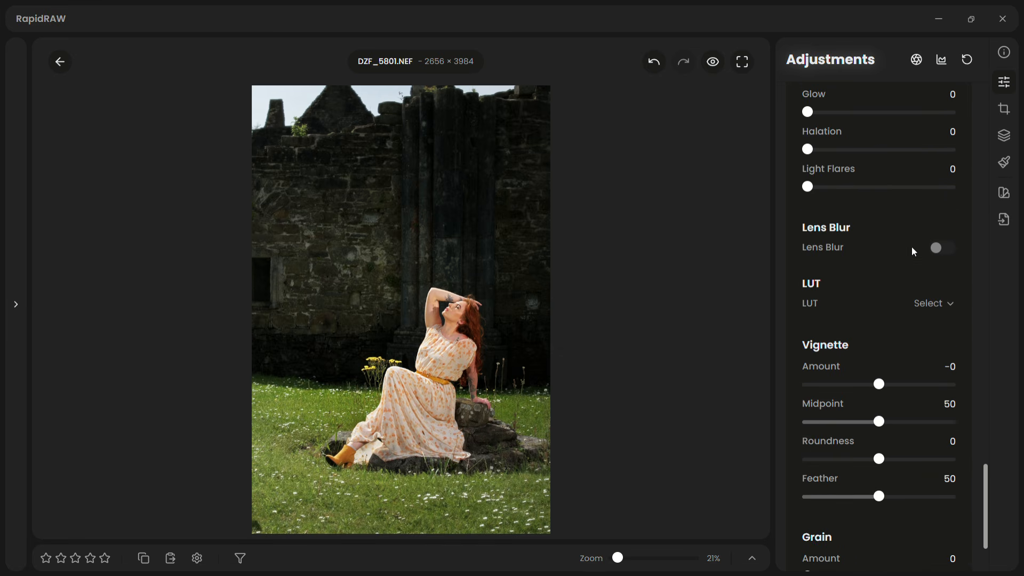
{"action": "scroll", "coordinate": [829, 208], "scroll_direction": "up", "scroll_amount": 2}
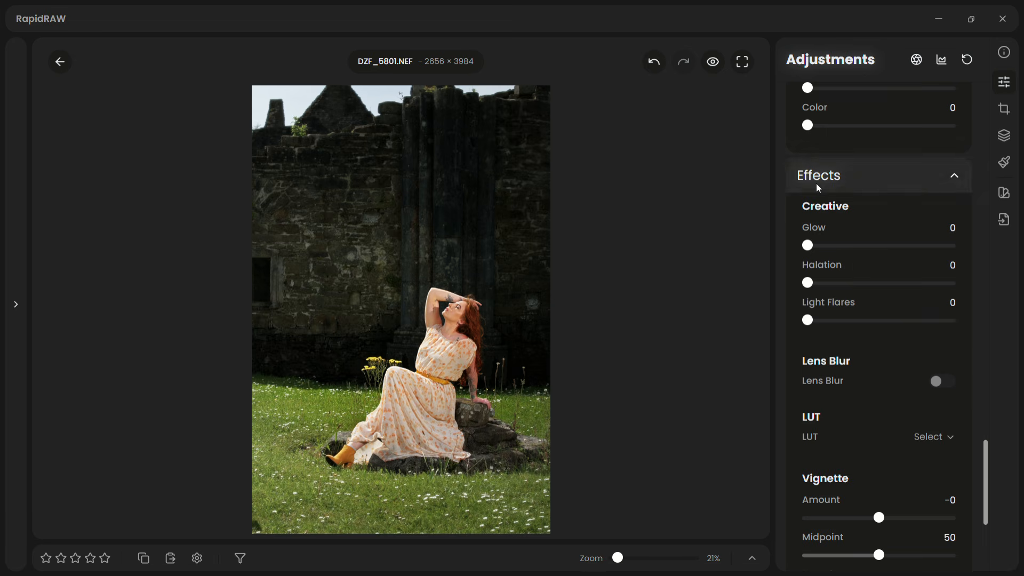
{"action": "scroll", "coordinate": [895, 243], "scroll_direction": "down", "scroll_amount": 2}
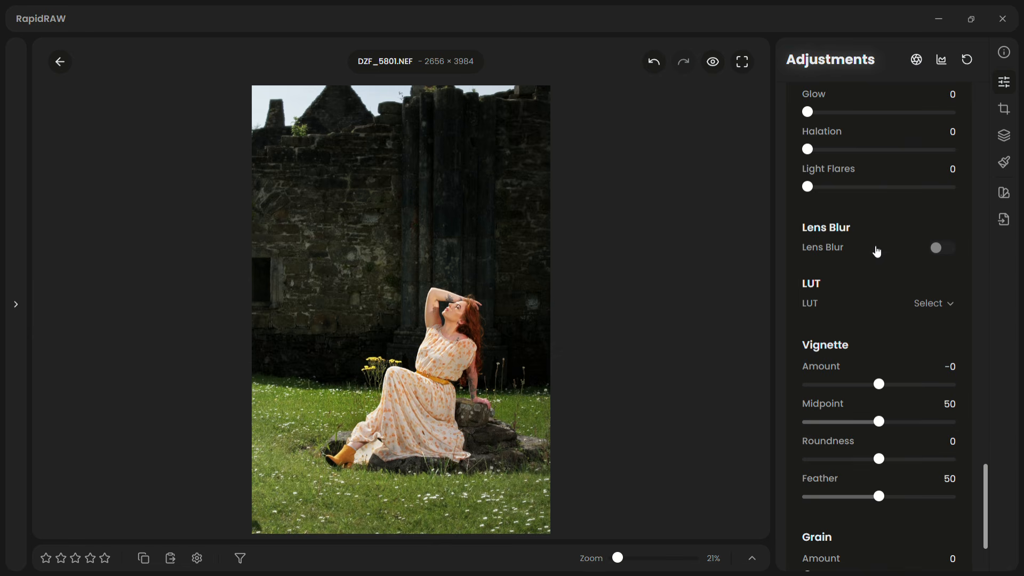
Enable Lens Blur and adjust its Depth Range to blur the wall behind the woman, keeping the far limit at the maximum
{"action": "left_click", "coordinate": [936, 251]}
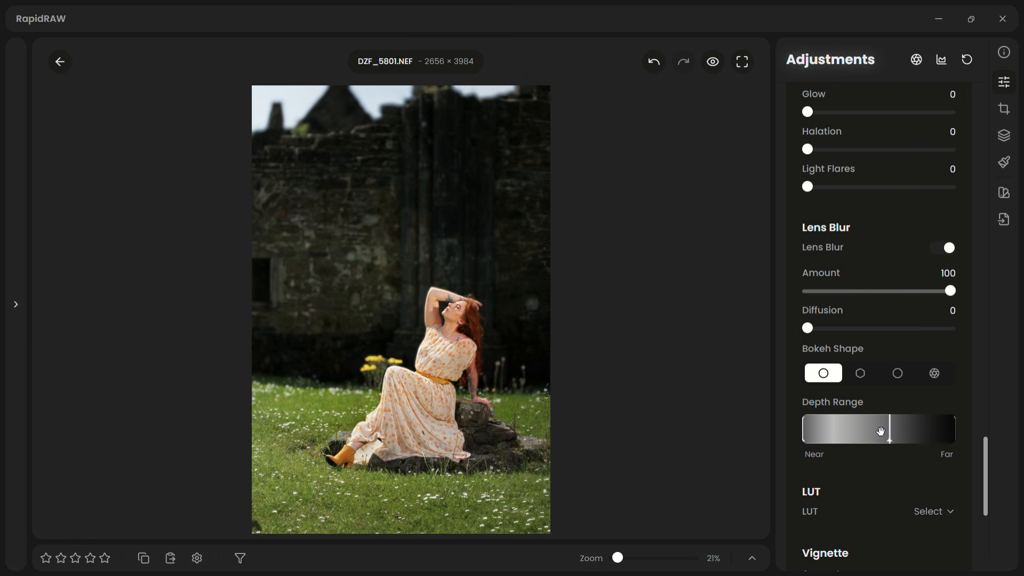
{"action": "left_click_drag", "start_coordinate": [894, 442], "coordinate": [928, 443]}
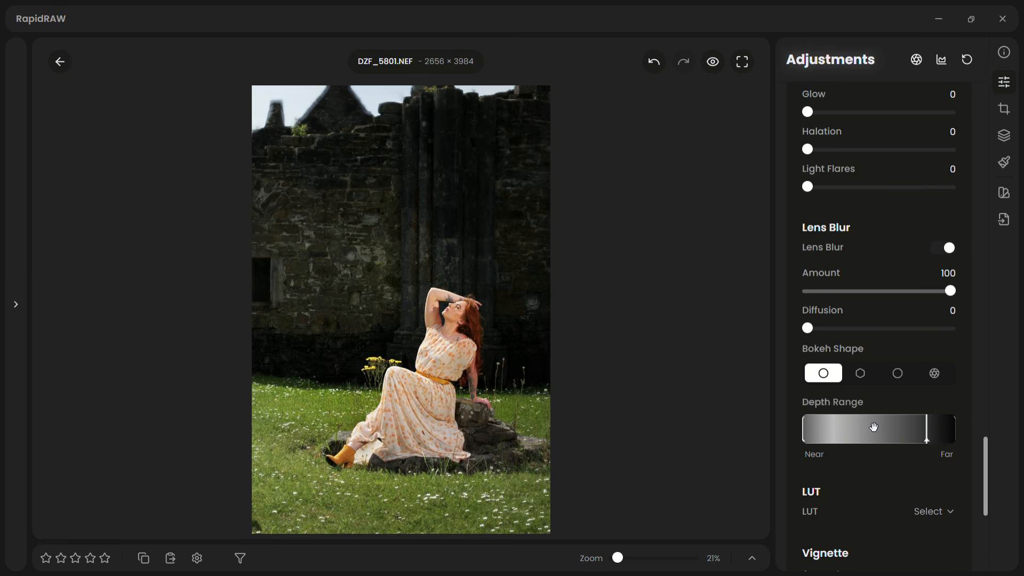
{"action": "left_click_drag", "start_coordinate": [928, 442], "coordinate": [889, 442]}
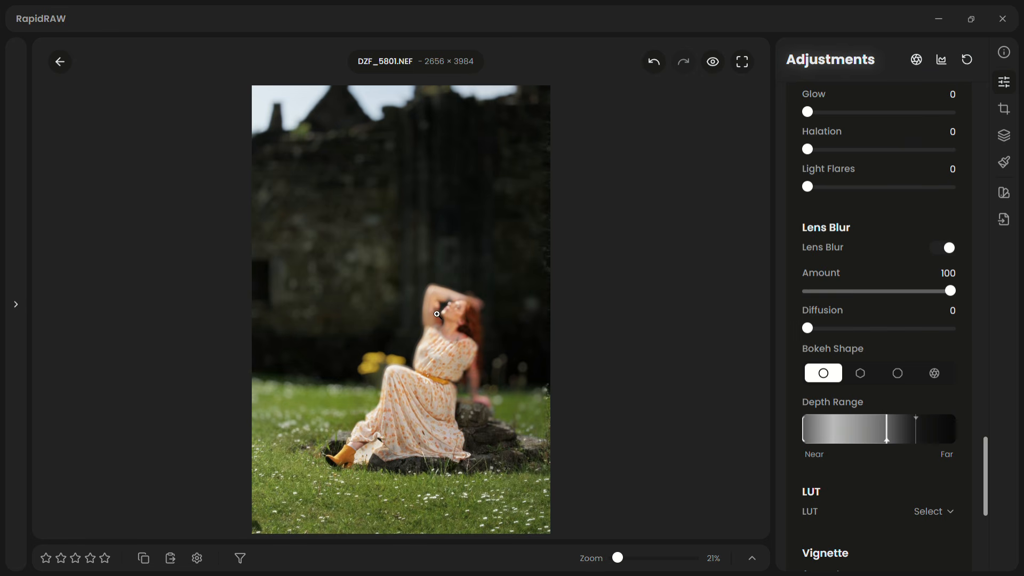
{"action": "left_click_drag", "start_coordinate": [920, 425], "coordinate": [968, 425]}
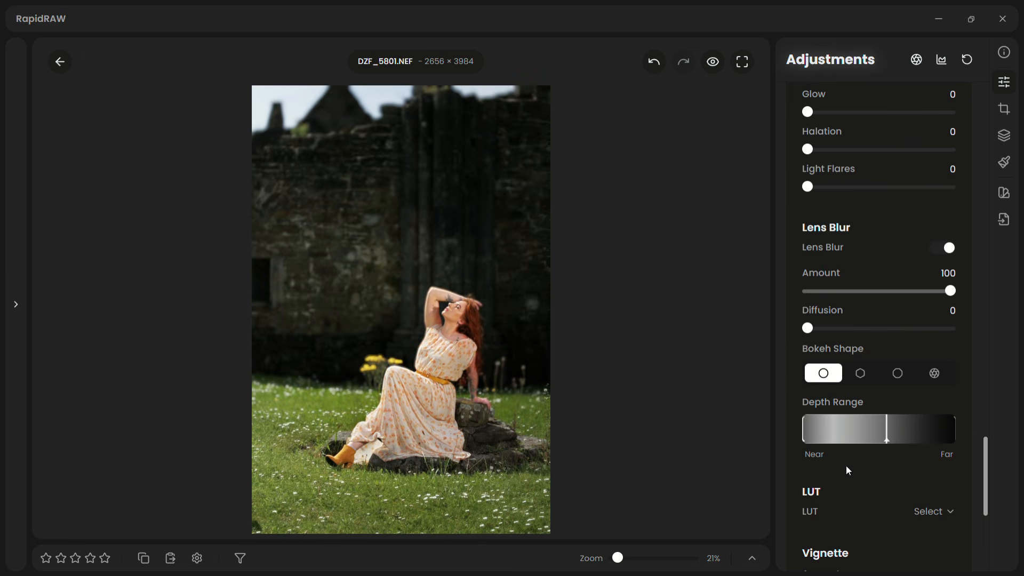
{"action": "left_click_drag", "start_coordinate": [891, 443], "coordinate": [885, 445]}
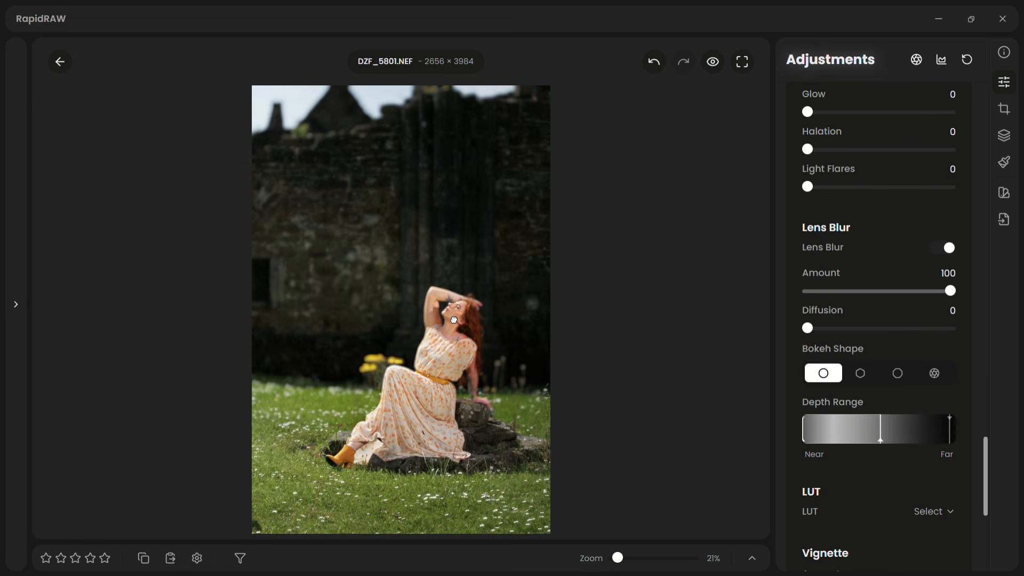
{"action": "scroll", "coordinate": [453, 320], "scroll_direction": "up", "scroll_amount": 3}
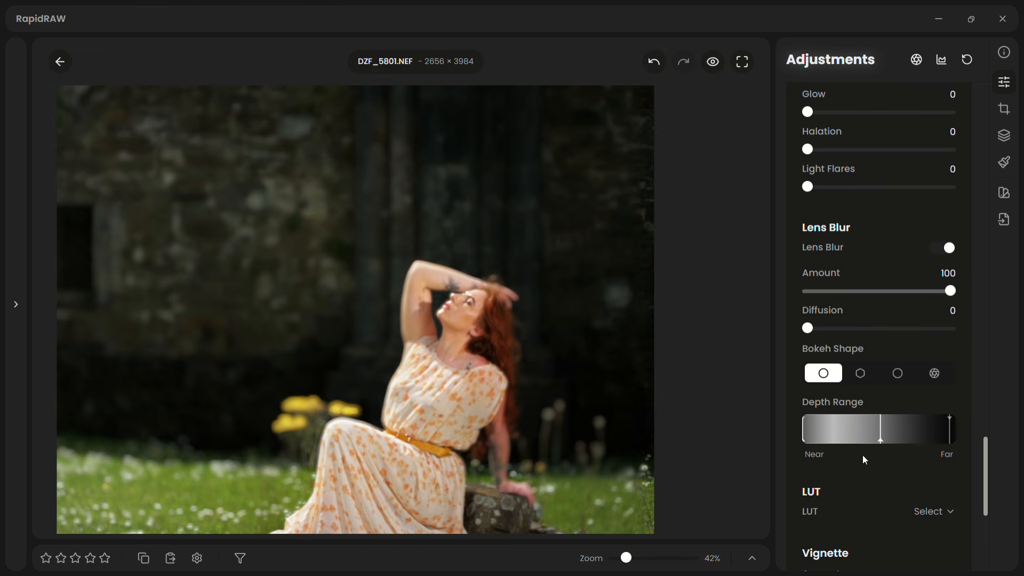
{"action": "left_click_drag", "start_coordinate": [949, 424], "coordinate": [961, 420]}
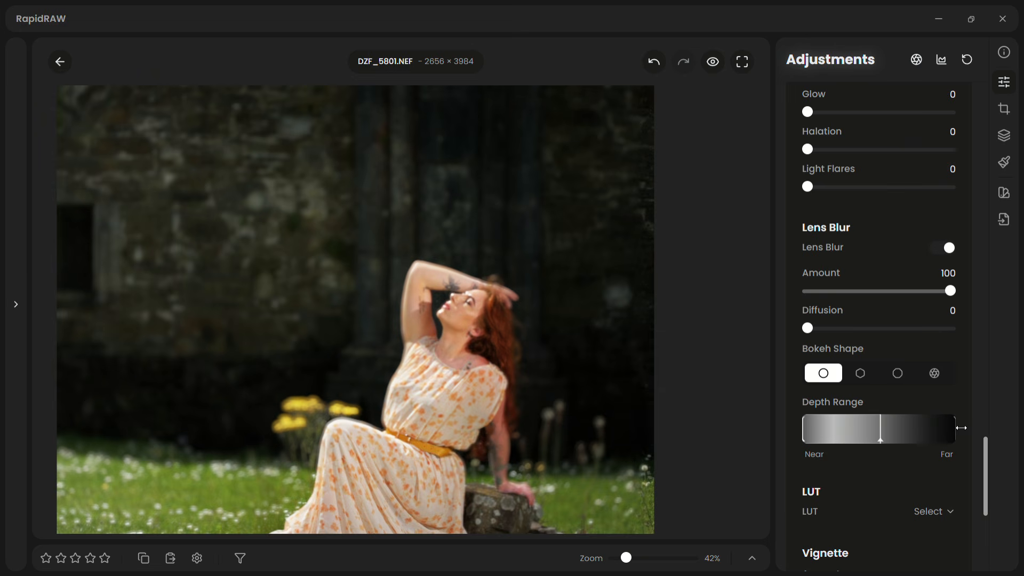
{"action": "left_click_drag", "start_coordinate": [881, 441], "coordinate": [891, 443]}
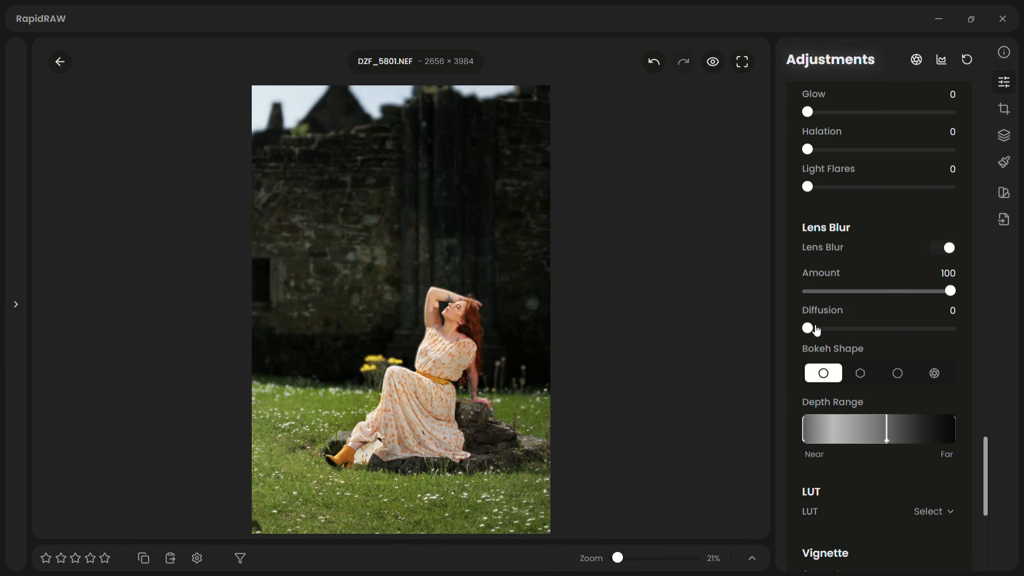
Try Lens Blur Diffusion at 100, 32 and 21, shift the Depth Range marker slightly toward Far, and return Diffusion to 0
{"action": "left_click_drag", "start_coordinate": [807, 328], "coordinate": [978, 338]}
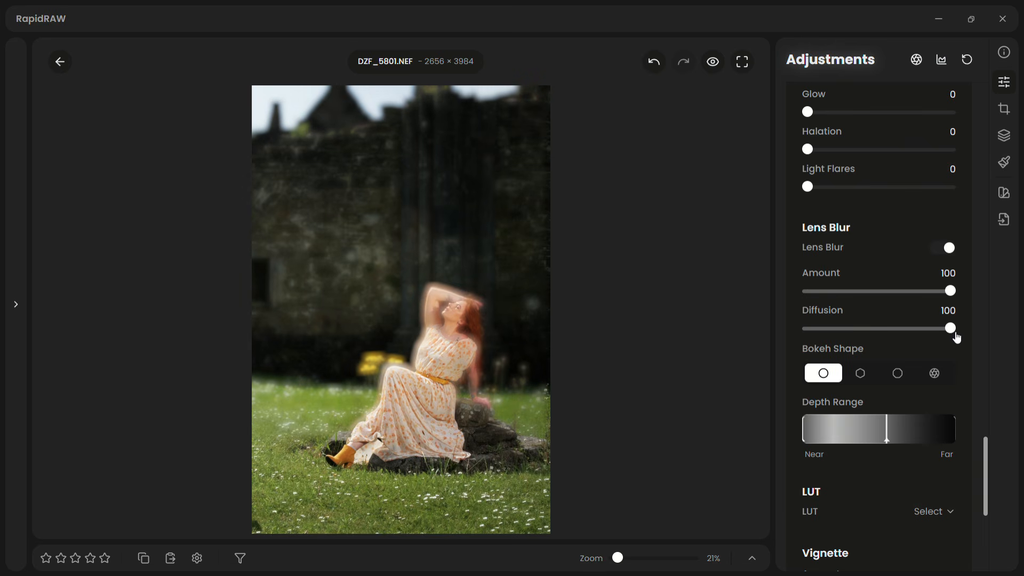
{"action": "left_click_drag", "start_coordinate": [953, 334], "coordinate": [857, 336]}
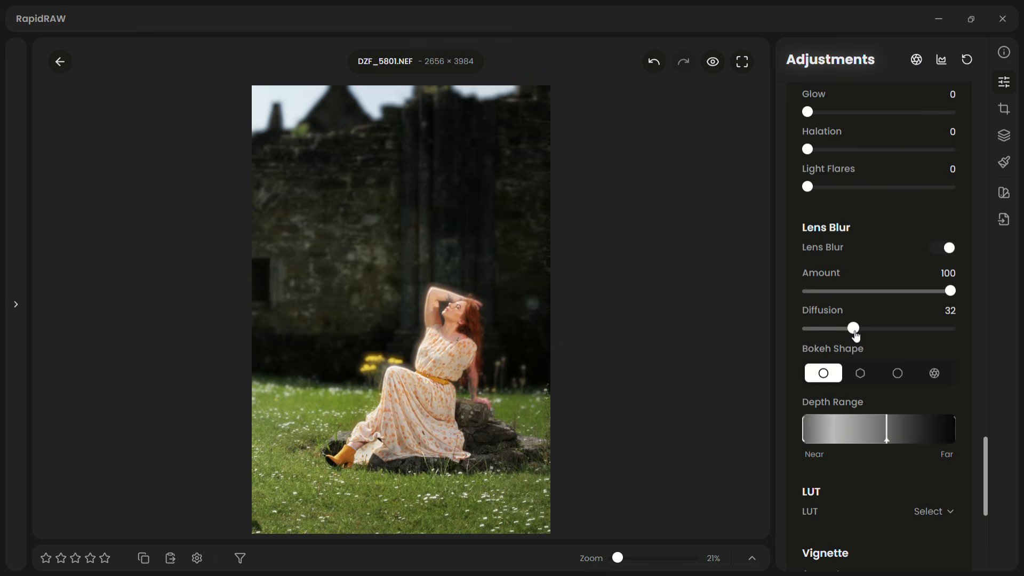
{"action": "left_click_drag", "start_coordinate": [855, 335], "coordinate": [837, 335]}
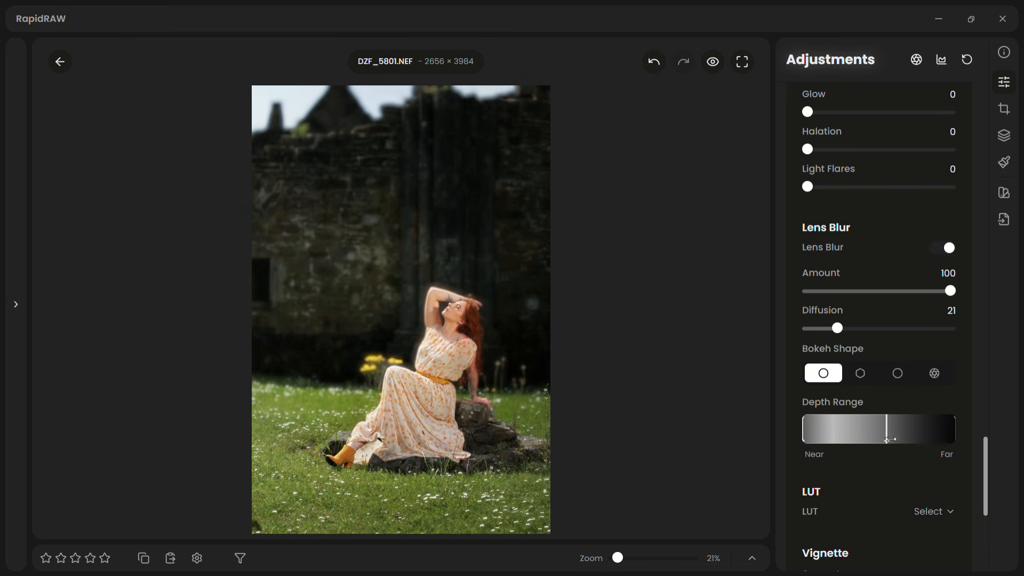
{"action": "left_click_drag", "start_coordinate": [889, 439], "coordinate": [897, 443]}
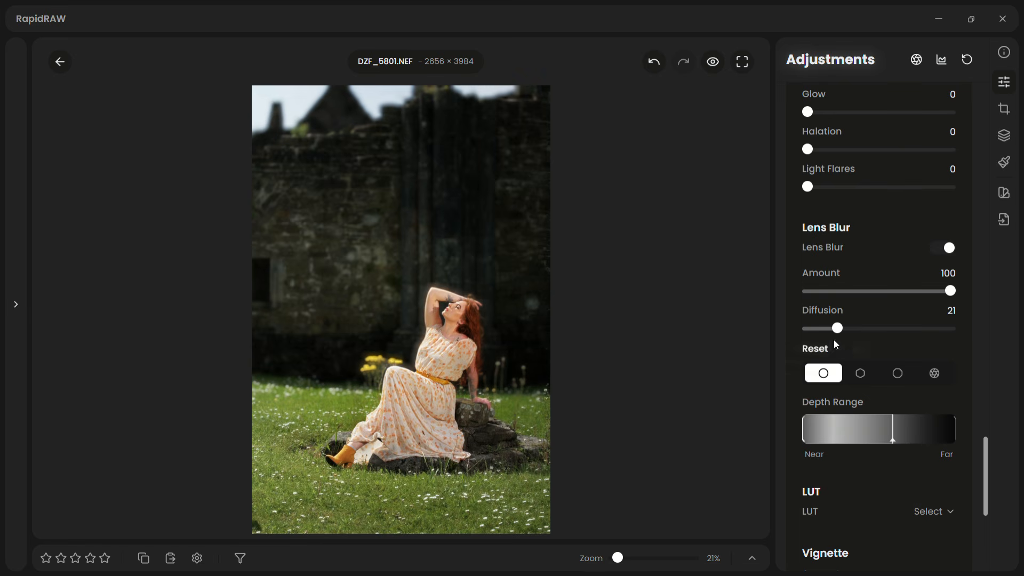
{"action": "left_click_drag", "start_coordinate": [841, 331], "coordinate": [786, 329]}
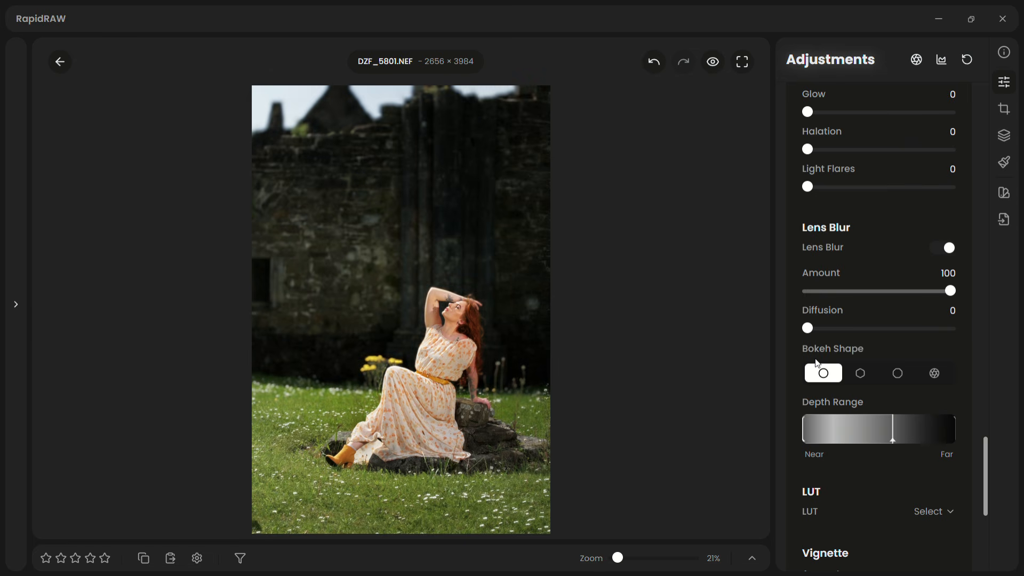
Try the hexagonal and the third Bokeh Shape for the lens blur, and choose the aperture-blade shape
{"action": "left_click", "coordinate": [861, 375]}
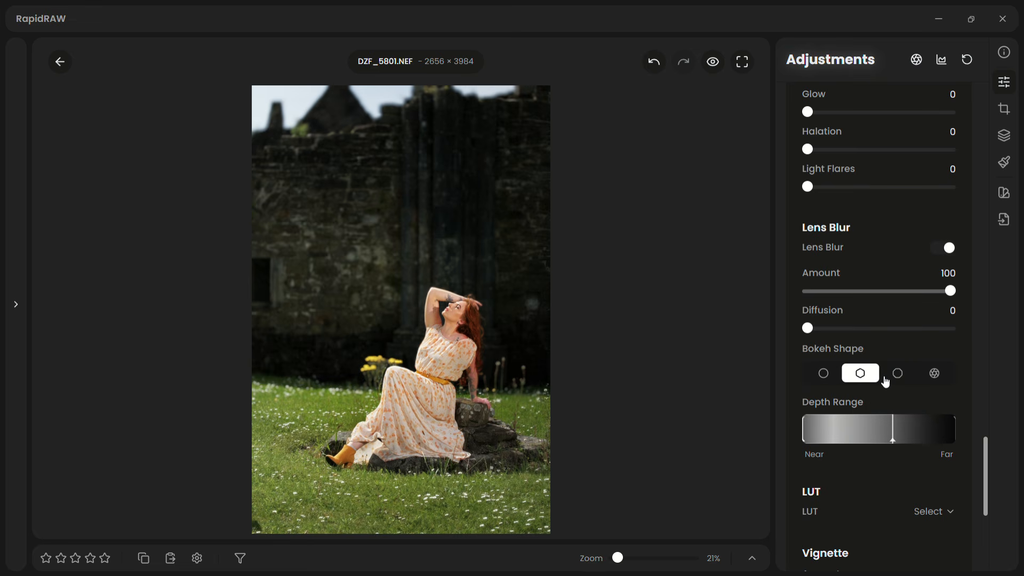
{"action": "left_click", "coordinate": [901, 376]}
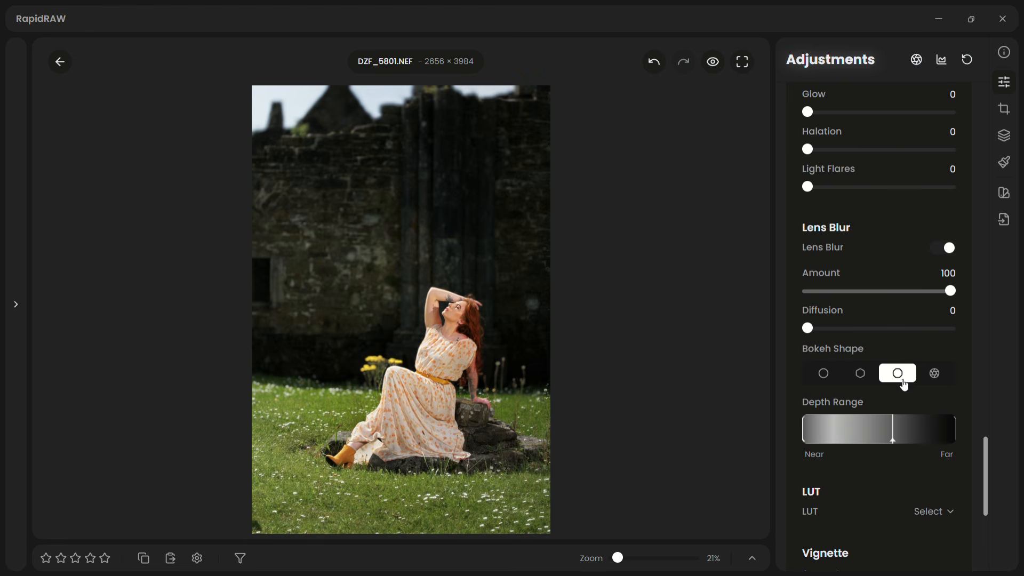
{"action": "left_click", "coordinate": [938, 377]}
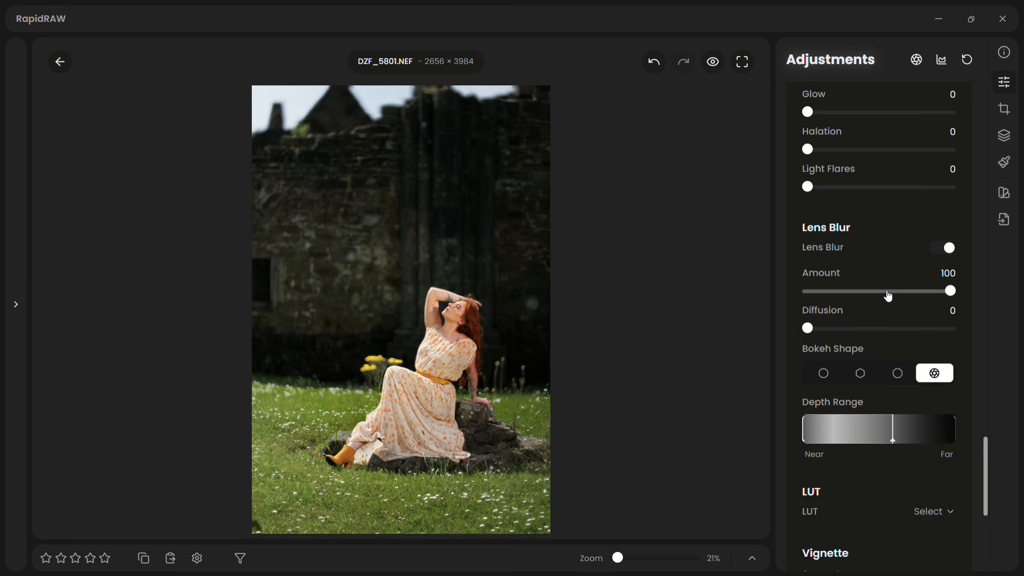
Go back to the top of the photo's adjustments and return to the image library
{"action": "left_click_drag", "start_coordinate": [986, 490], "coordinate": [993, 151]}
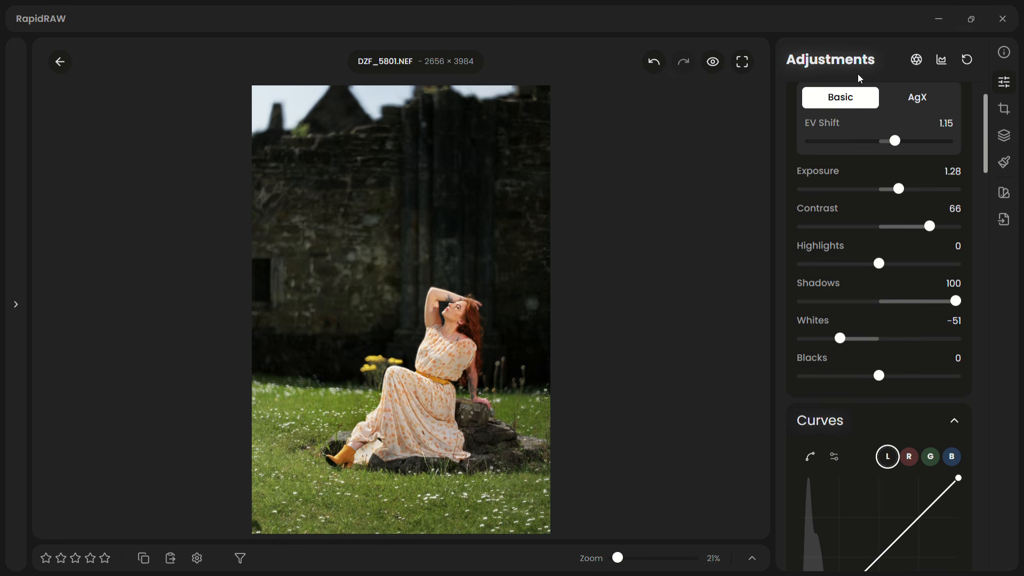
{"action": "left_click", "coordinate": [62, 64]}
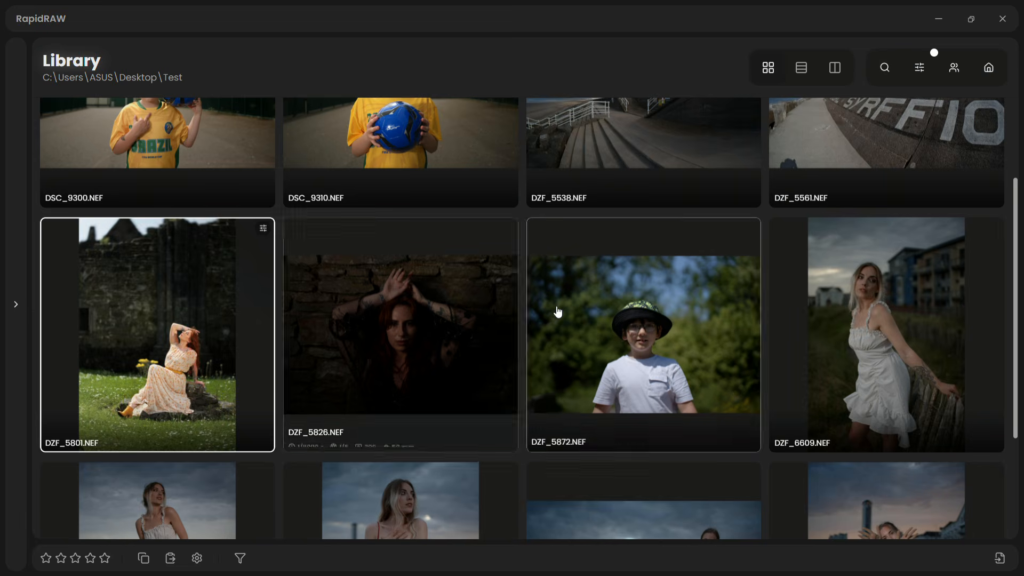
Add DZF_5826.NEF and DZF_6609.NEF to the selection and display the three selected photos side by side
{"action": "left_click", "coordinate": [413, 332], "text": "ctrl"}
{"action": "left_click", "coordinate": [863, 327], "text": "ctrl"}
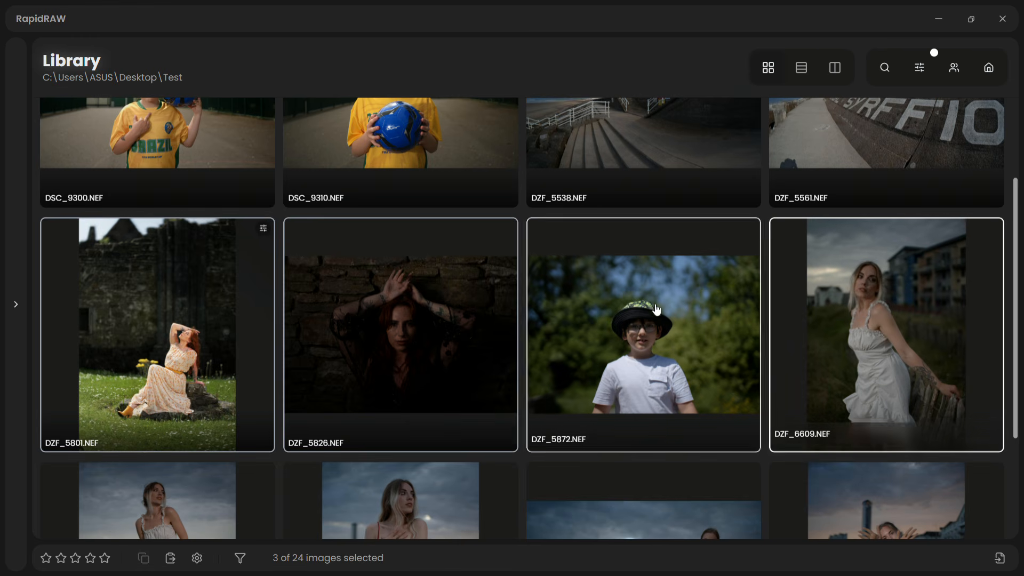
{"action": "left_click", "coordinate": [835, 68]}
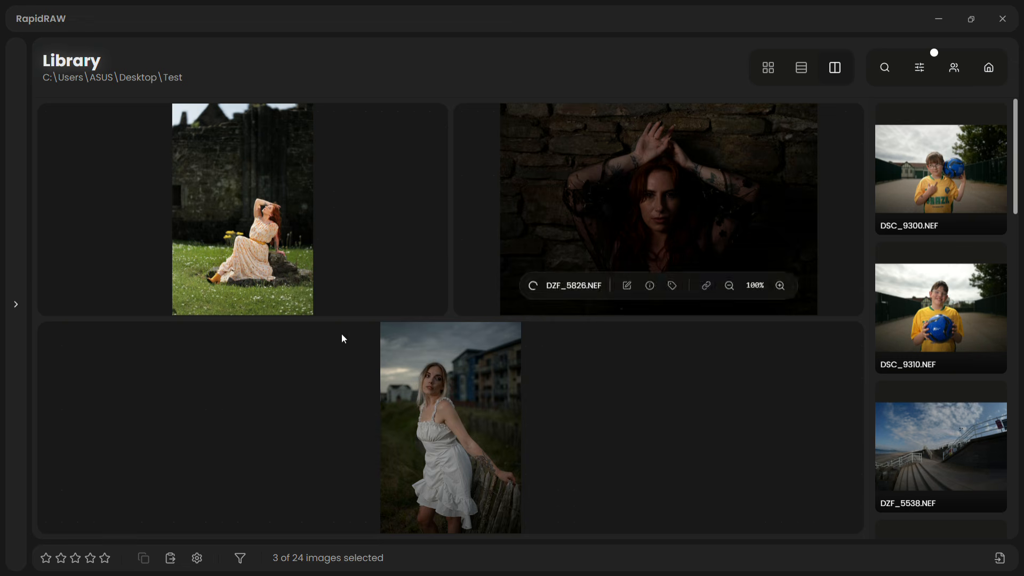
Examine the three compared photos up close, reframing the seated woman in DZF_5801.NEF and magnifying DZF_5826.NEF
{"action": "scroll", "coordinate": [439, 418], "scroll_direction": "up", "scroll_amount": 5}
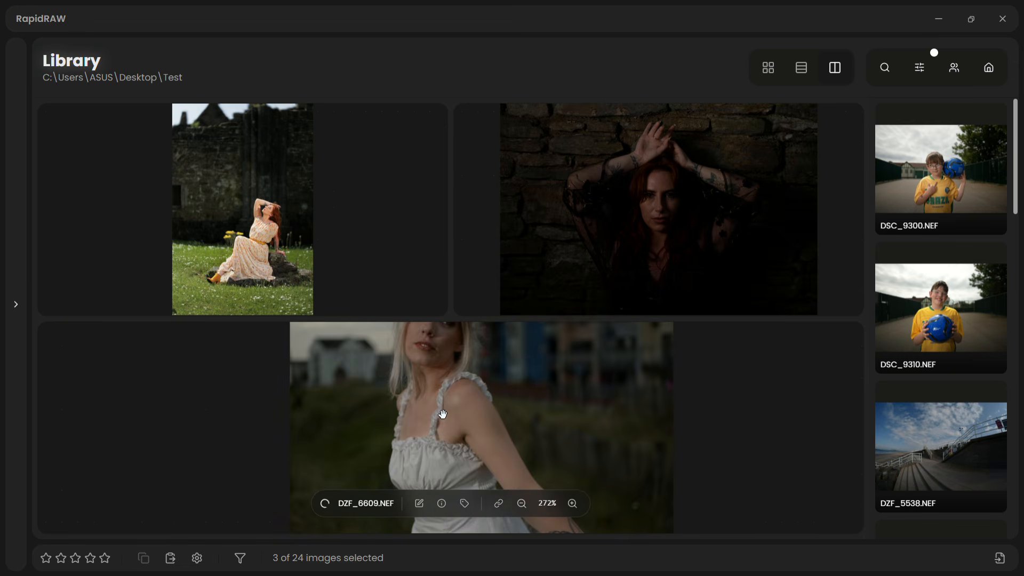
{"action": "scroll", "coordinate": [439, 418], "scroll_direction": "down", "scroll_amount": 5}
{"action": "scroll", "coordinate": [298, 217], "scroll_direction": "up", "scroll_amount": 2}
{"action": "scroll", "coordinate": [298, 216], "scroll_direction": "up", "scroll_amount": 3}
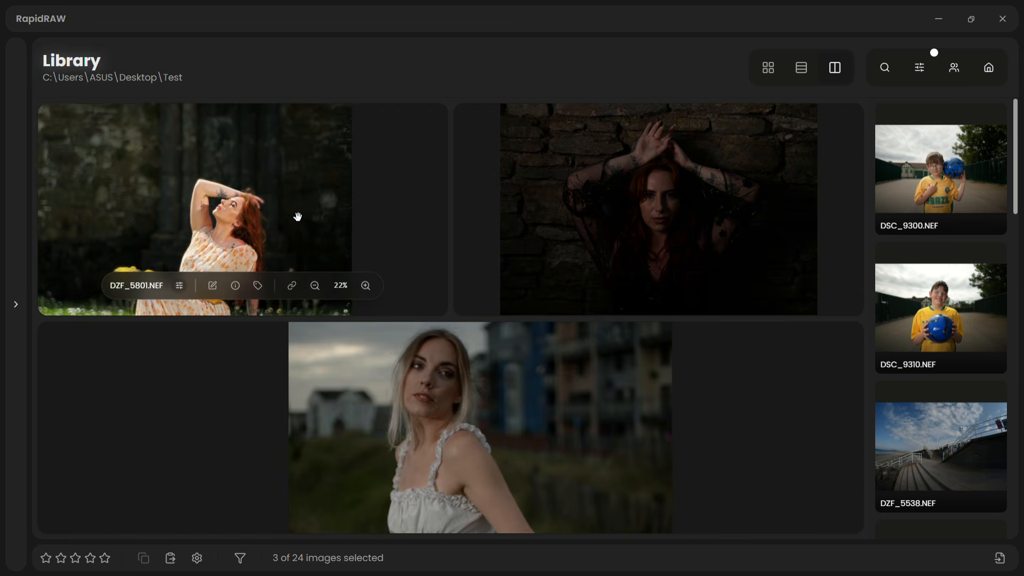
{"action": "left_click_drag", "start_coordinate": [298, 216], "coordinate": [323, 191]}
{"action": "scroll", "coordinate": [666, 225], "scroll_direction": "up", "scroll_amount": 1}
{"action": "scroll", "coordinate": [666, 225], "scroll_direction": "up", "scroll_amount": 2}
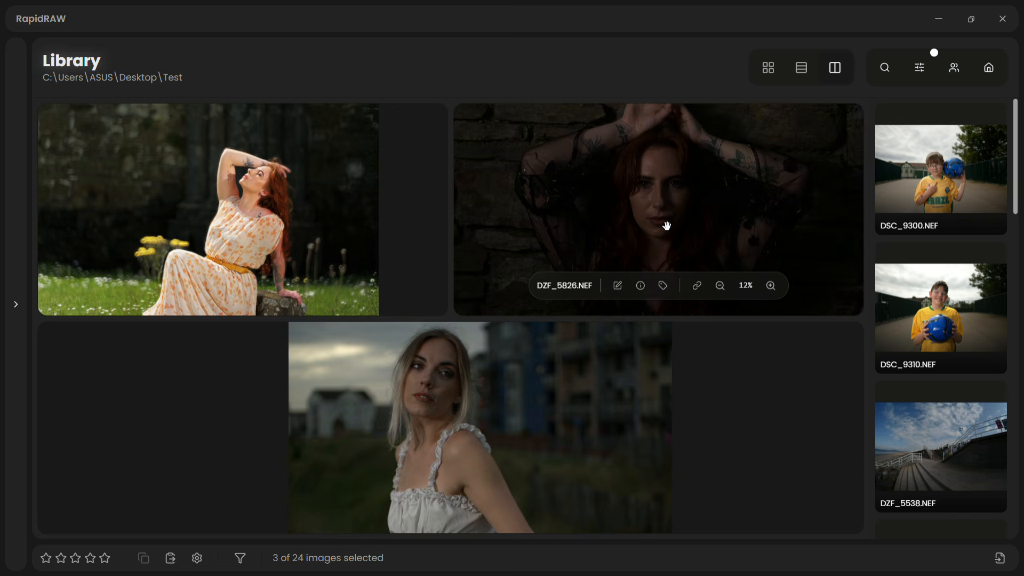
Look over the image actions available for DZF_5826.NEF, restore the compared photos to a wider view, and return to the thumbnail grid
{"action": "right_click", "coordinate": [666, 226]}
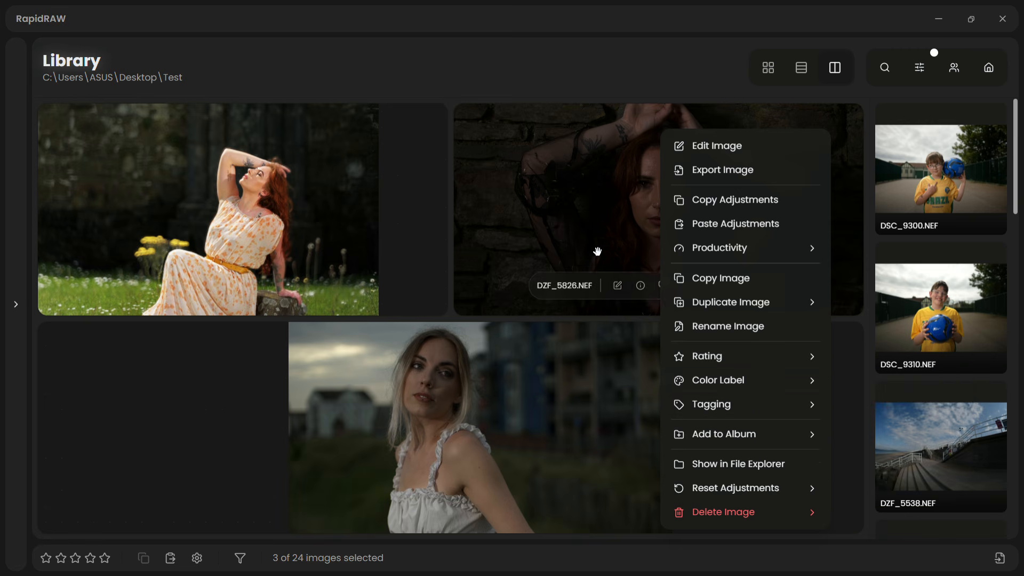
{"action": "scroll", "coordinate": [589, 223], "scroll_direction": "down", "scroll_amount": 2}
{"action": "scroll", "coordinate": [342, 218], "scroll_direction": "down", "scroll_amount": 2}
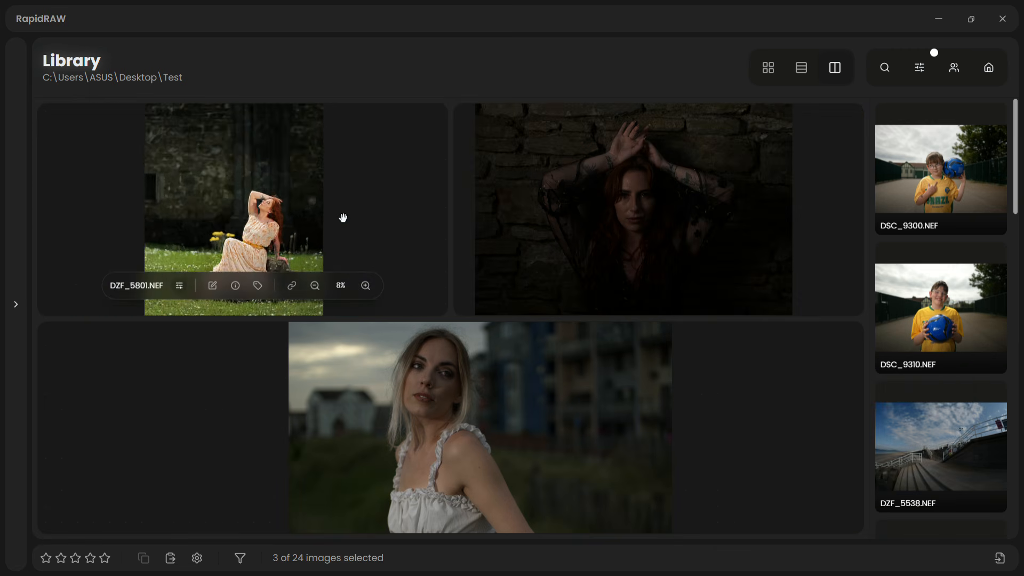
{"action": "scroll", "coordinate": [445, 378], "scroll_direction": "down", "scroll_amount": 2}
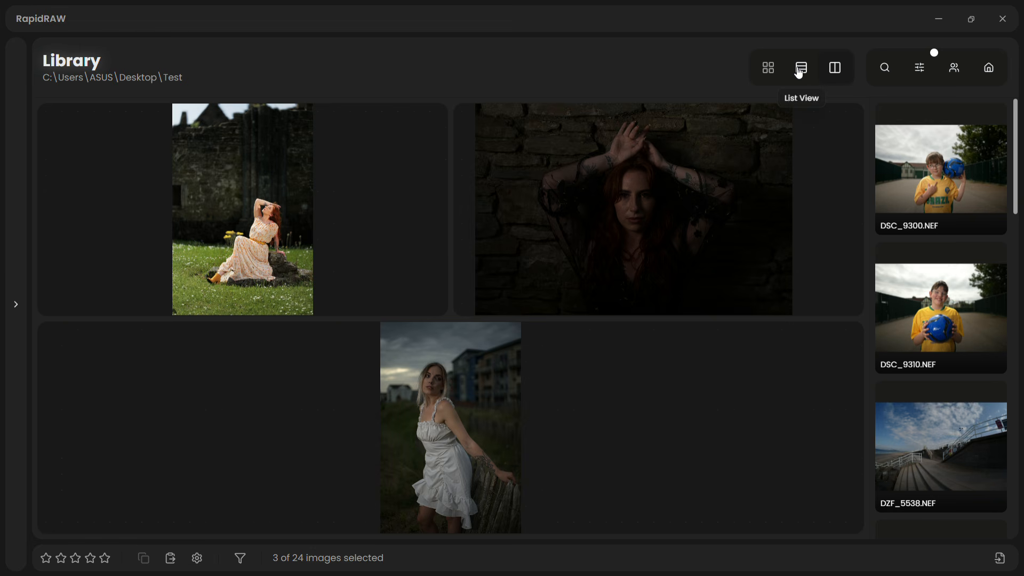
{"action": "left_click", "coordinate": [768, 68]}
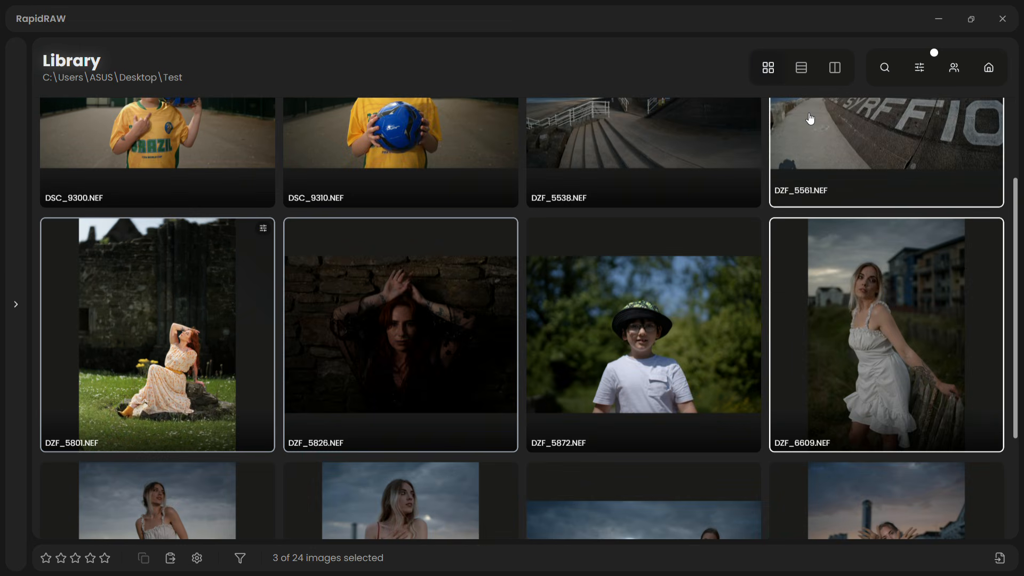
Try grouping RAW + JPEG files with Prefer RAW and Prefer JPEG, and set the grouping back to Off
{"action": "left_click", "coordinate": [920, 69]}
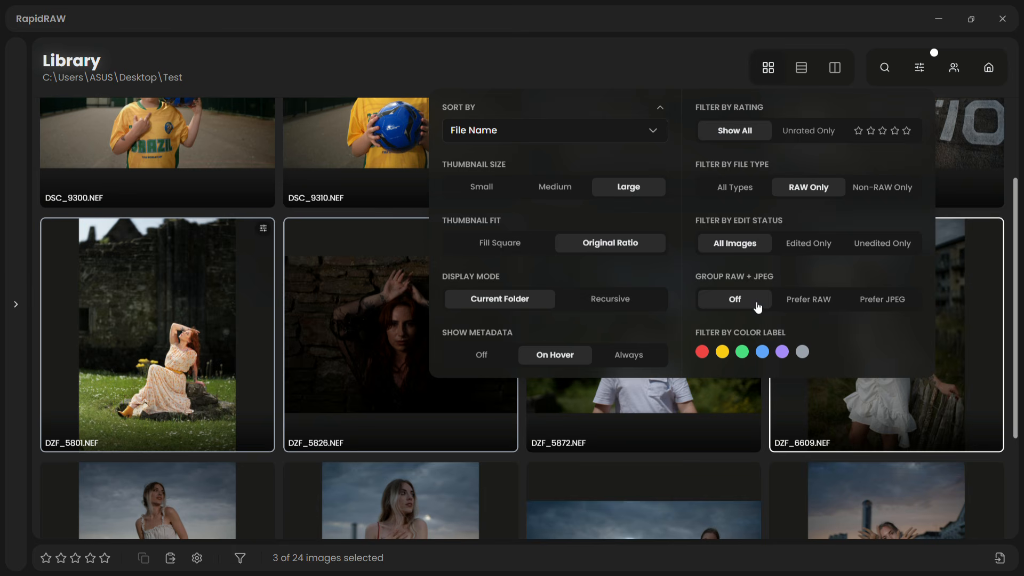
{"action": "left_click", "coordinate": [806, 303]}
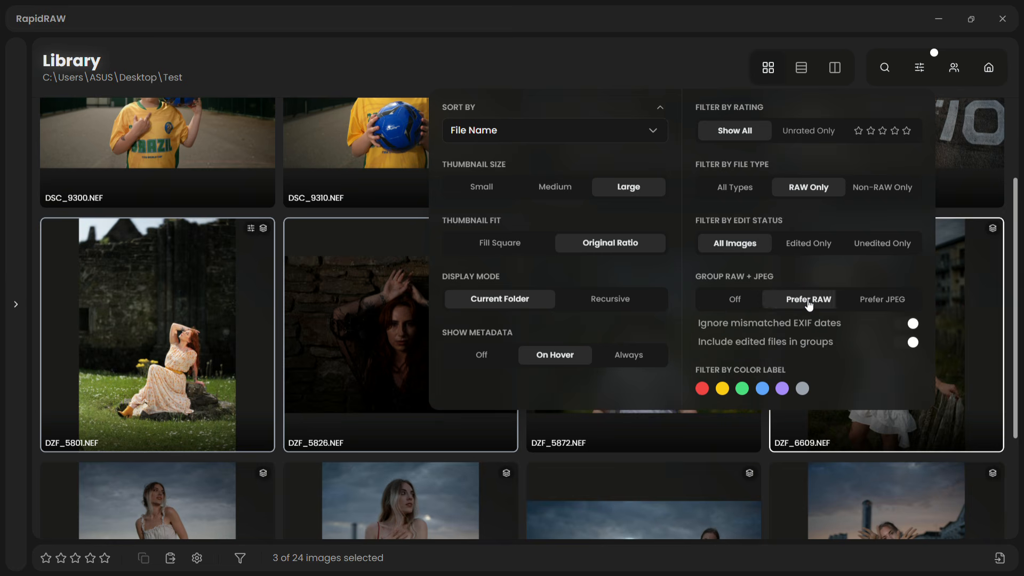
{"action": "left_click", "coordinate": [879, 302]}
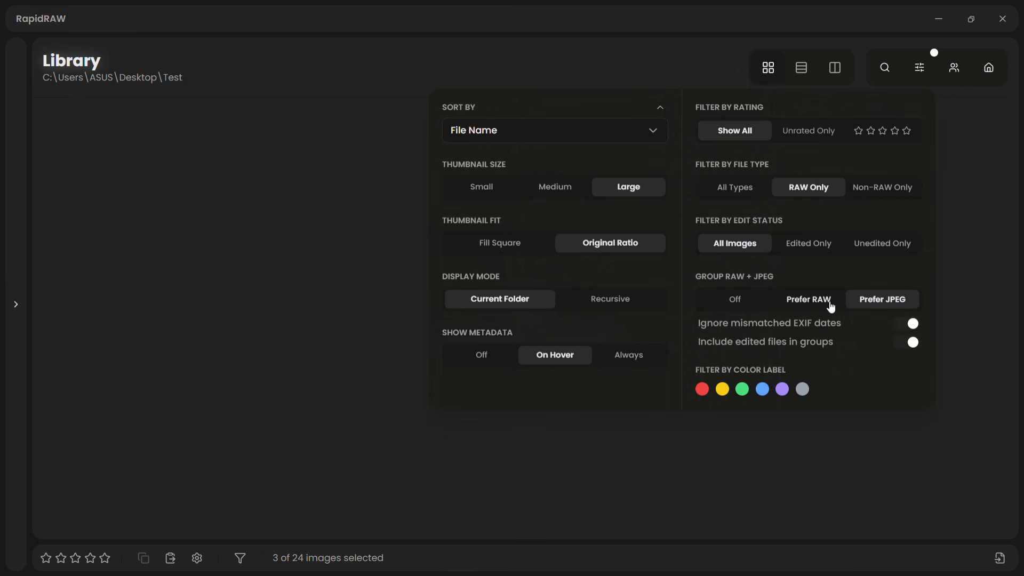
{"action": "left_click", "coordinate": [813, 308]}
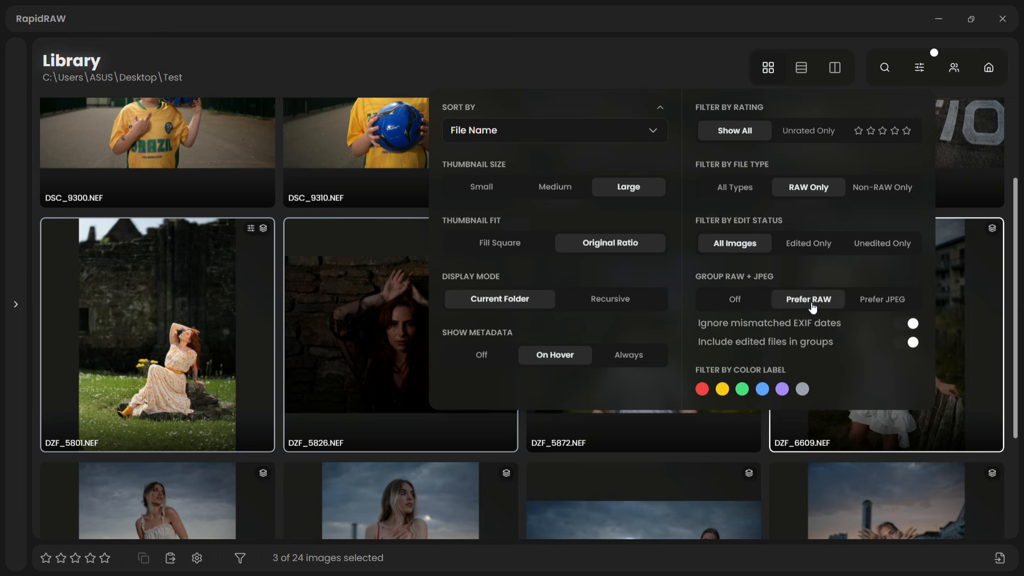
{"action": "left_click", "coordinate": [749, 309]}
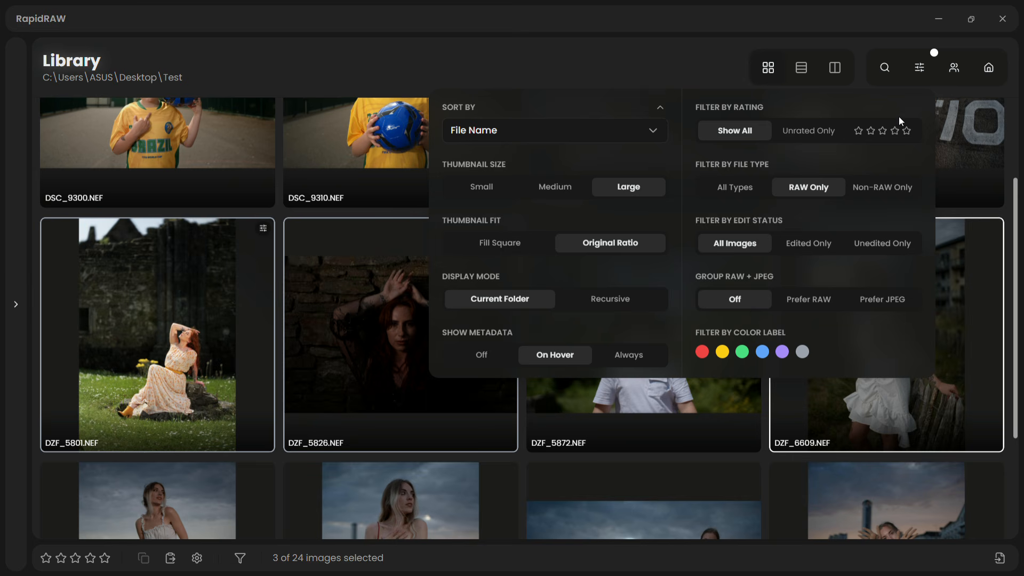
{"action": "left_click", "coordinate": [920, 68]}
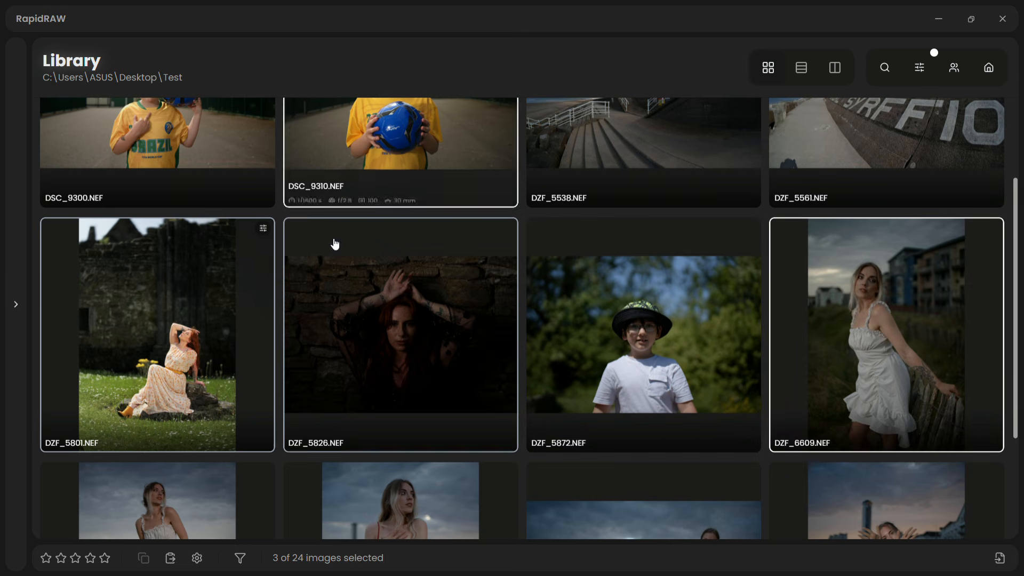
Show the folder tree and browse the photos in the portrait folder above Edited Photos and in Fenrod Lake And Bees
{"action": "left_click", "coordinate": [16, 312]}
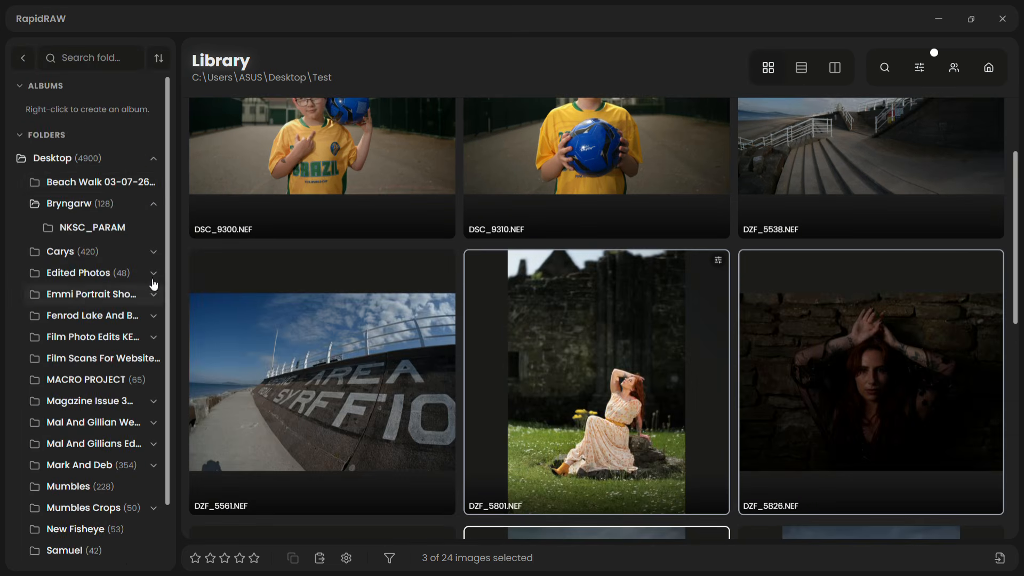
{"action": "left_click", "coordinate": [74, 254]}
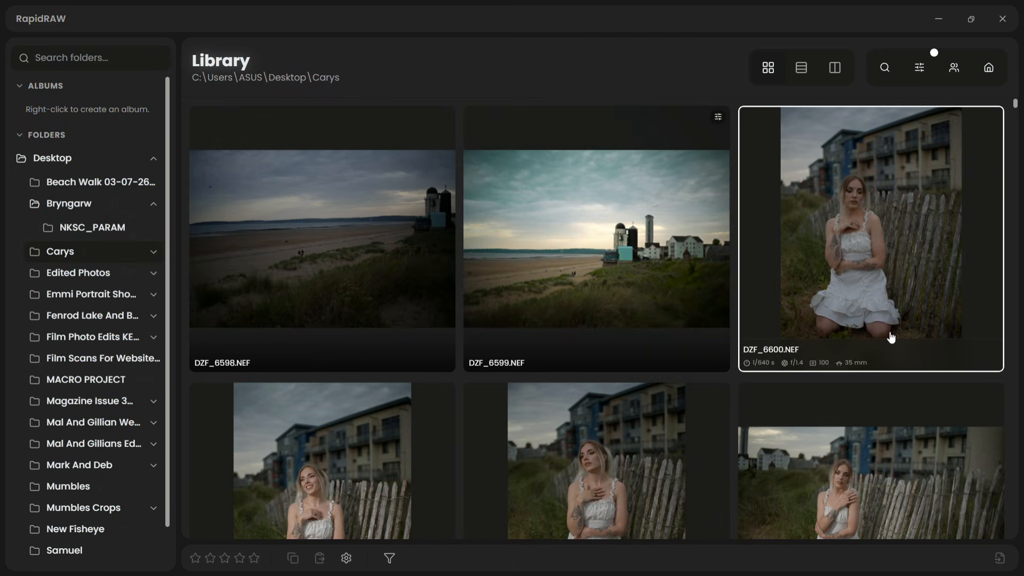
{"action": "scroll", "coordinate": [835, 334], "scroll_direction": "down", "scroll_amount": 6}
{"action": "scroll", "coordinate": [831, 336], "scroll_direction": "up", "scroll_amount": 4}
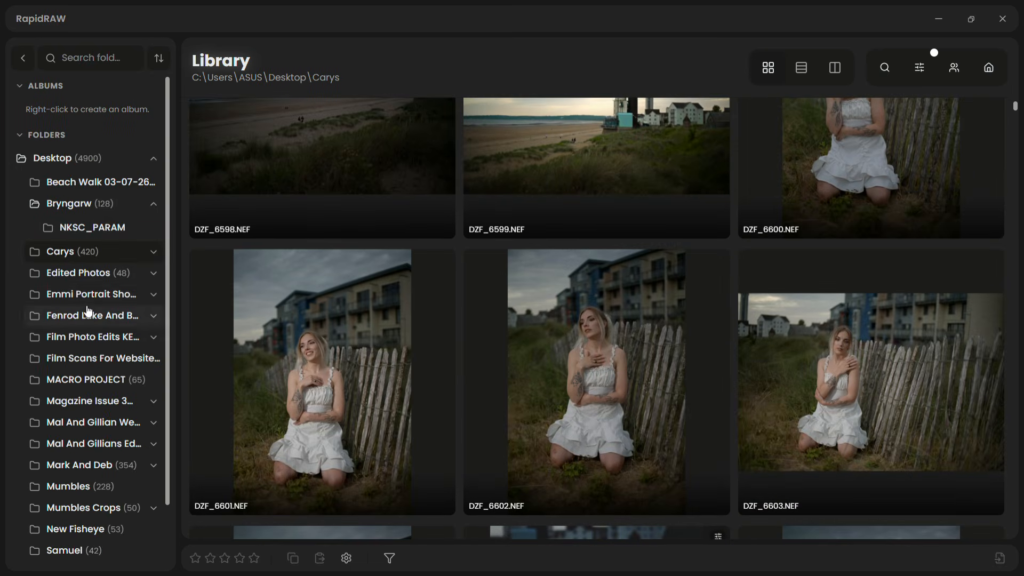
{"action": "left_click", "coordinate": [87, 315]}
{"action": "scroll", "coordinate": [648, 283], "scroll_direction": "down", "scroll_amount": 5}
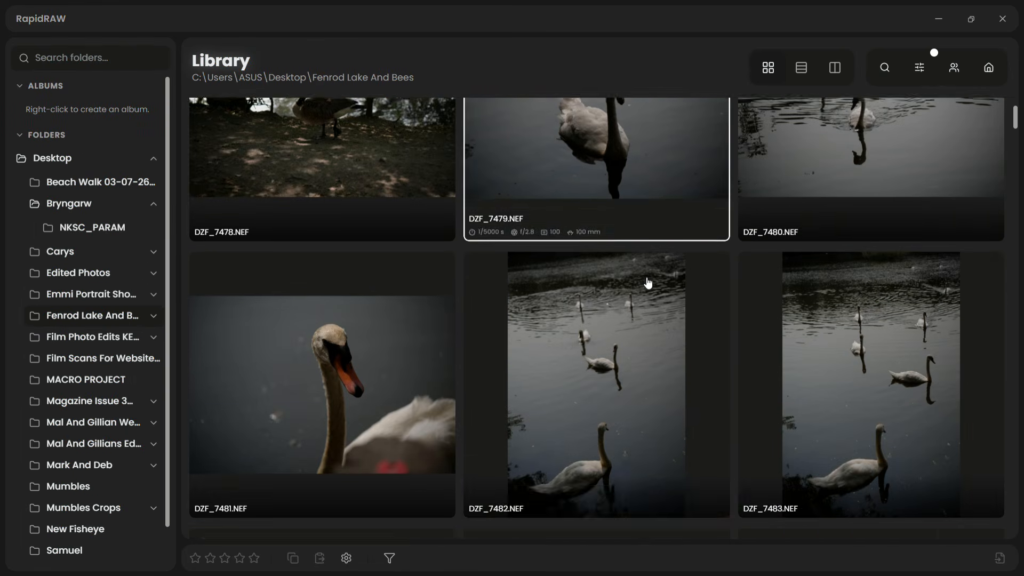
{"action": "scroll", "coordinate": [647, 283], "scroll_direction": "up", "scroll_amount": 3}
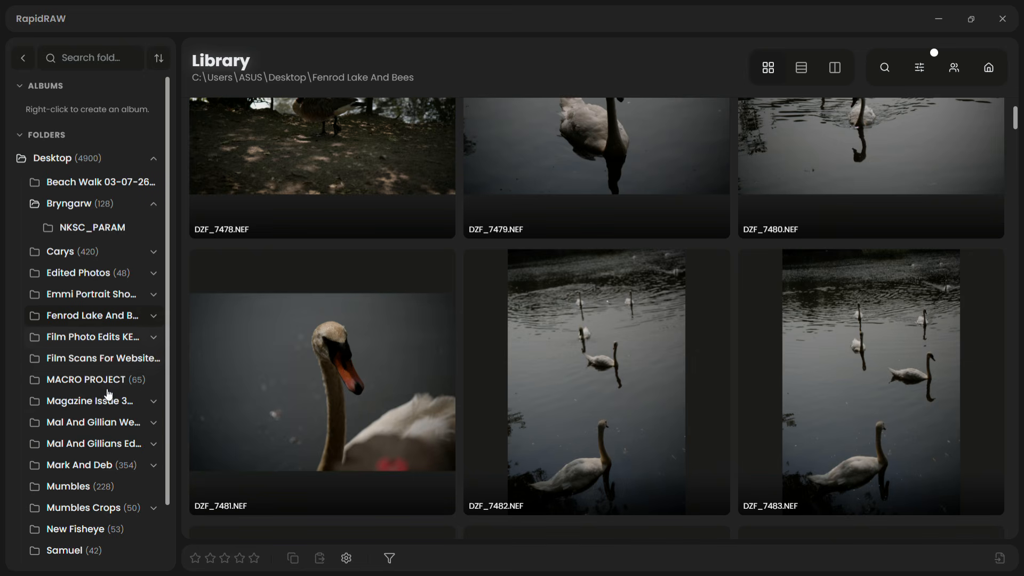
View the wedding folder, its edits folder and the portrait folder above Edited Photos, and go back to the Test folder
{"action": "left_click", "coordinate": [98, 422]}
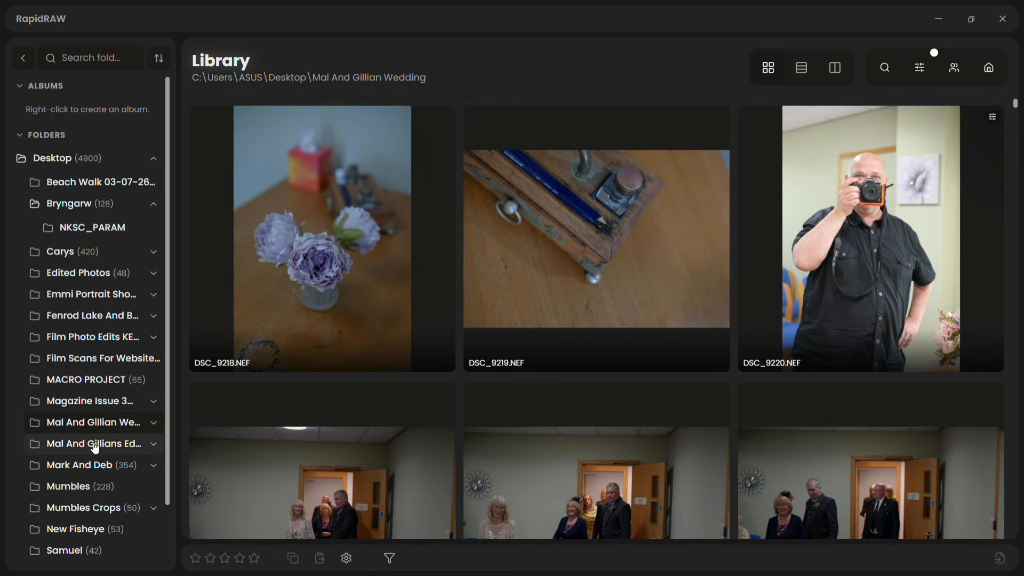
{"action": "left_click", "coordinate": [95, 449]}
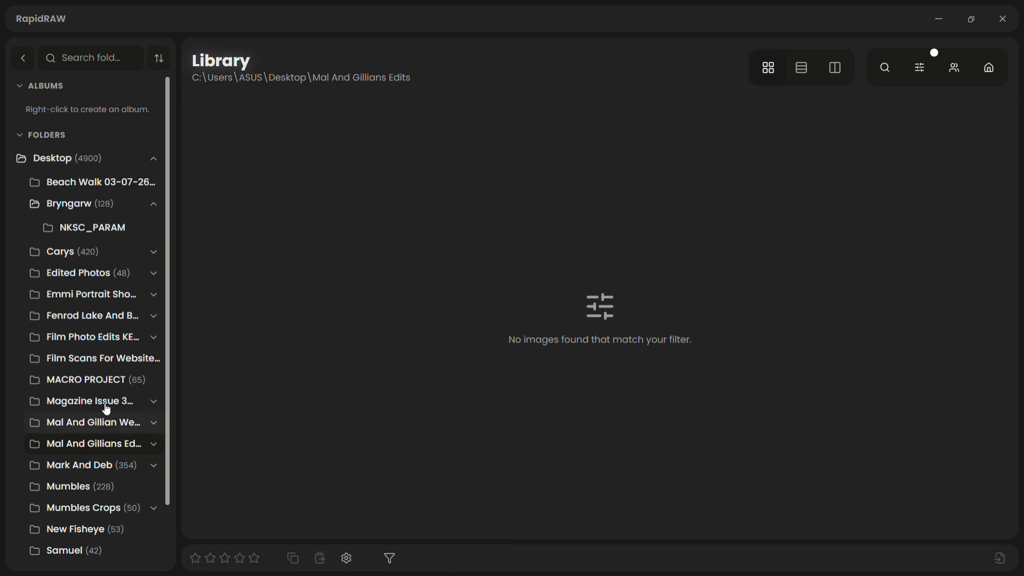
{"action": "left_click", "coordinate": [75, 254]}
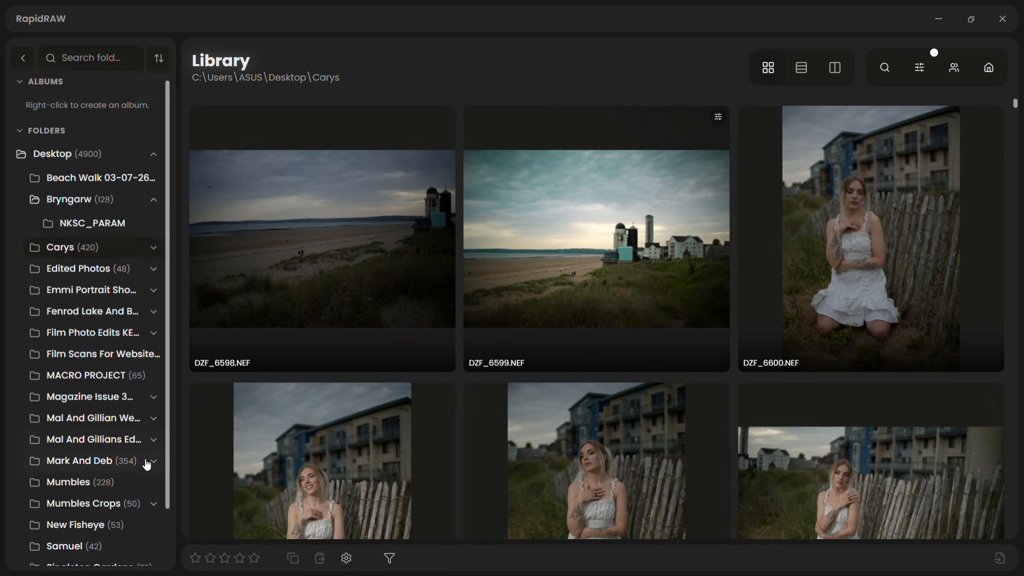
{"action": "scroll", "coordinate": [143, 459], "scroll_direction": "down", "scroll_amount": 2}
{"action": "left_click", "coordinate": [71, 521]}
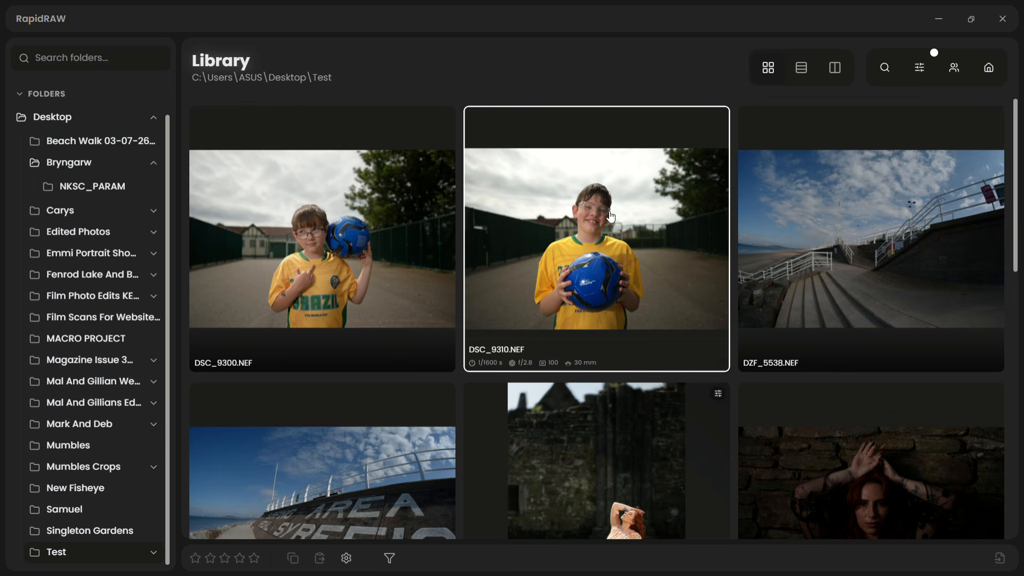
Open DZF_5801.NEF from the Test folder and bring up its Crop & Transform settings
{"action": "scroll", "coordinate": [604, 355], "scroll_direction": "down", "scroll_amount": 3}
{"action": "double_click", "coordinate": [609, 359]}
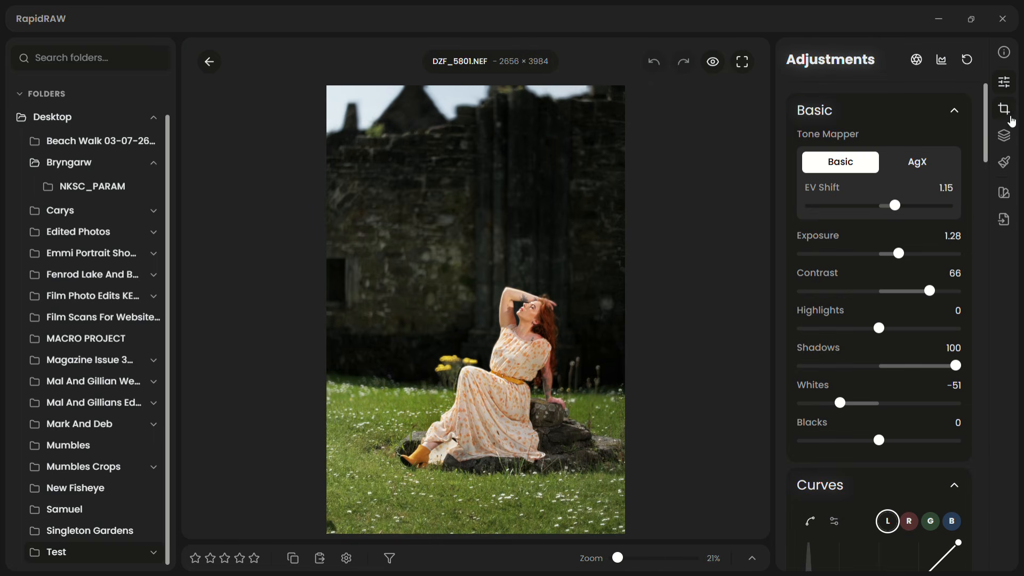
{"action": "left_click", "coordinate": [1004, 110]}
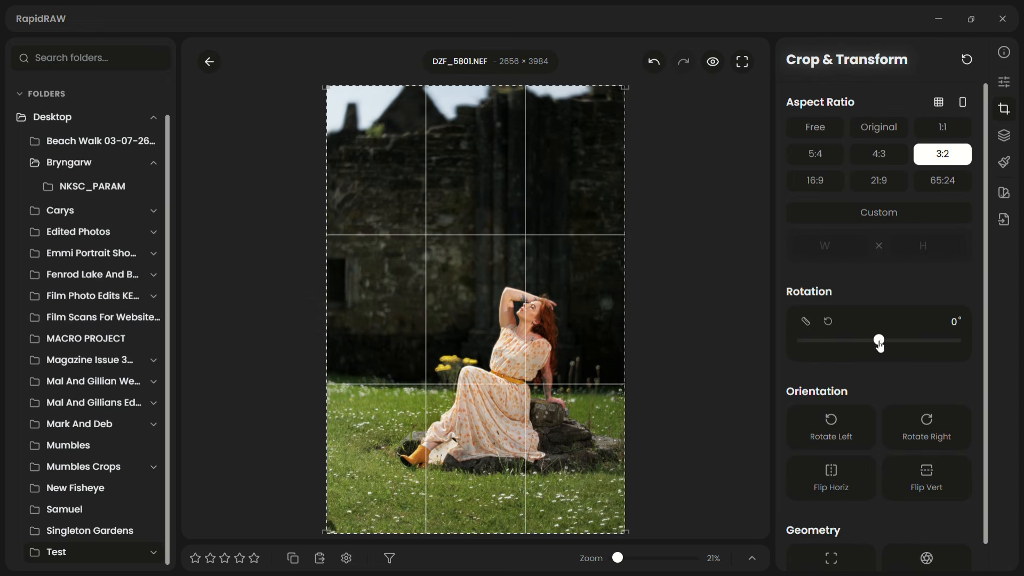
Try rotating DZF_5801.NEF to about -7.5° and set its rotation back to 0°
{"action": "left_click_drag", "start_coordinate": [878, 340], "coordinate": [844, 354]}
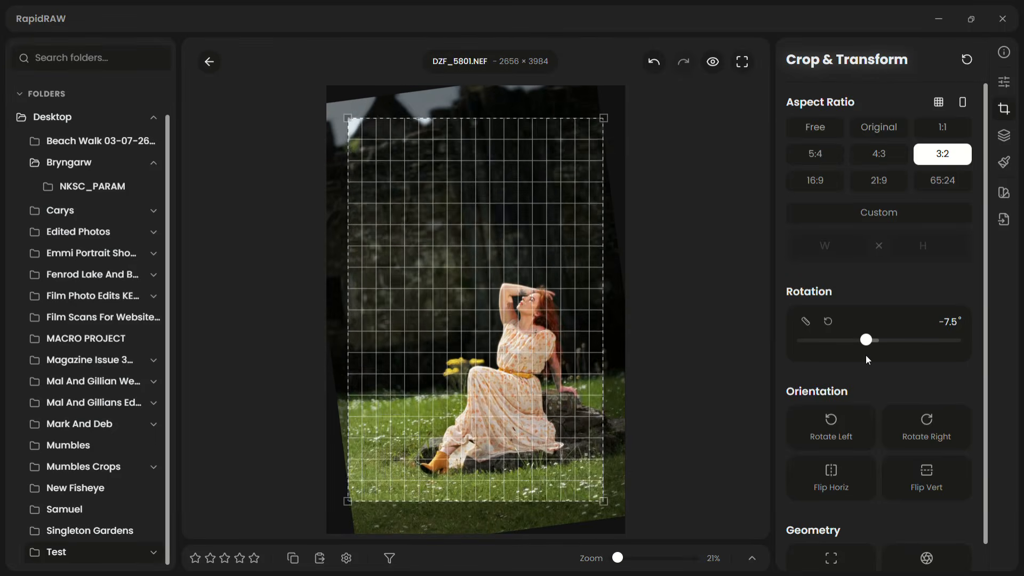
{"action": "mouse_move", "coordinate": [871, 345]}
{"action": "left_mouse_down"}
{"action": "mouse_move", "coordinate": [860, 344]}
{"action": "mouse_move", "coordinate": [884, 343]}
{"action": "left_mouse_up"}
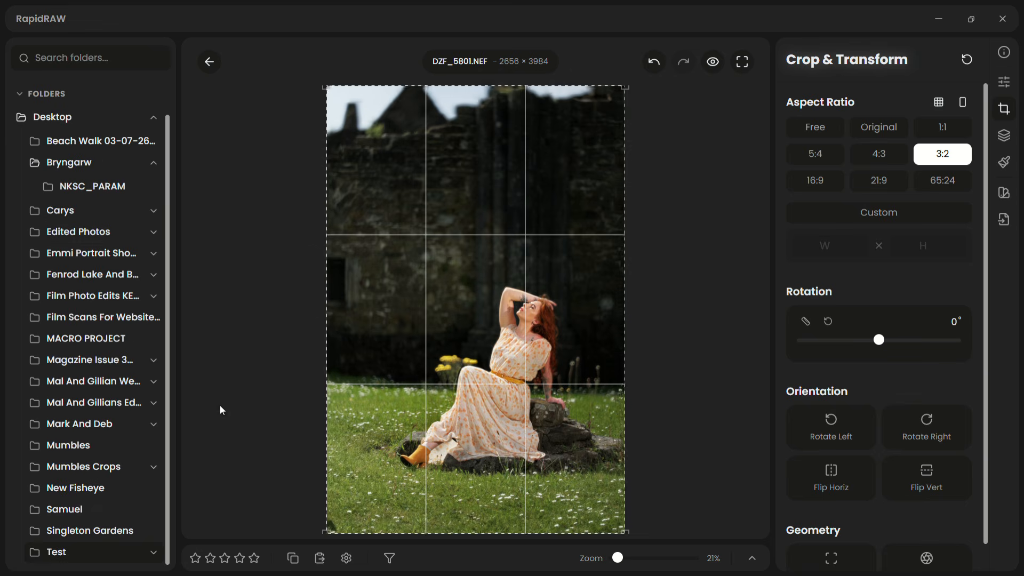
Return to the Test folder and open DZF_6752.NEF, the woman in a red dress reclining on the beach
{"action": "scroll", "coordinate": [130, 463], "scroll_direction": "down", "scroll_amount": 1}
{"action": "left_click", "coordinate": [75, 526]}
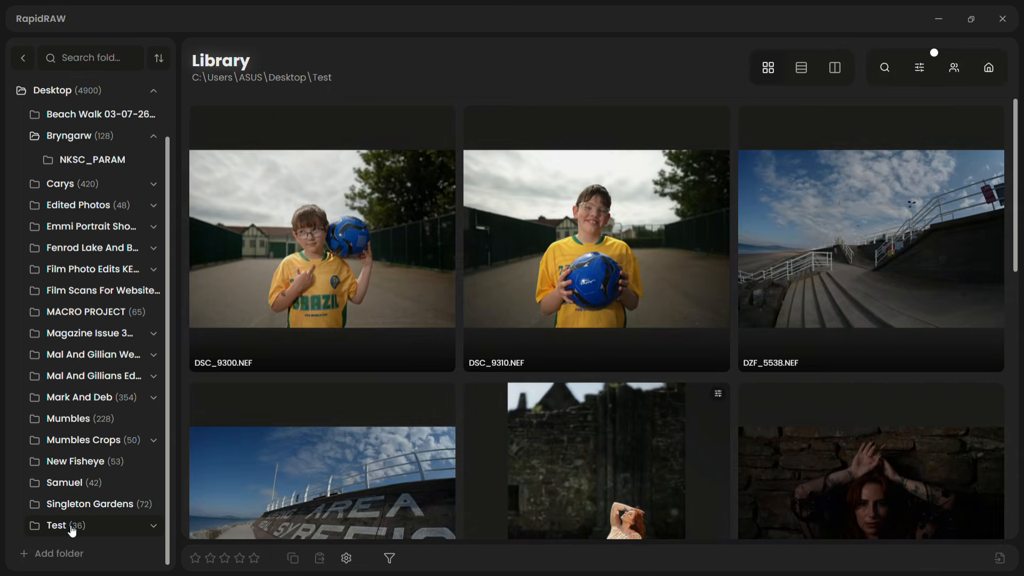
{"action": "scroll", "coordinate": [768, 346], "scroll_direction": "down", "scroll_amount": 5}
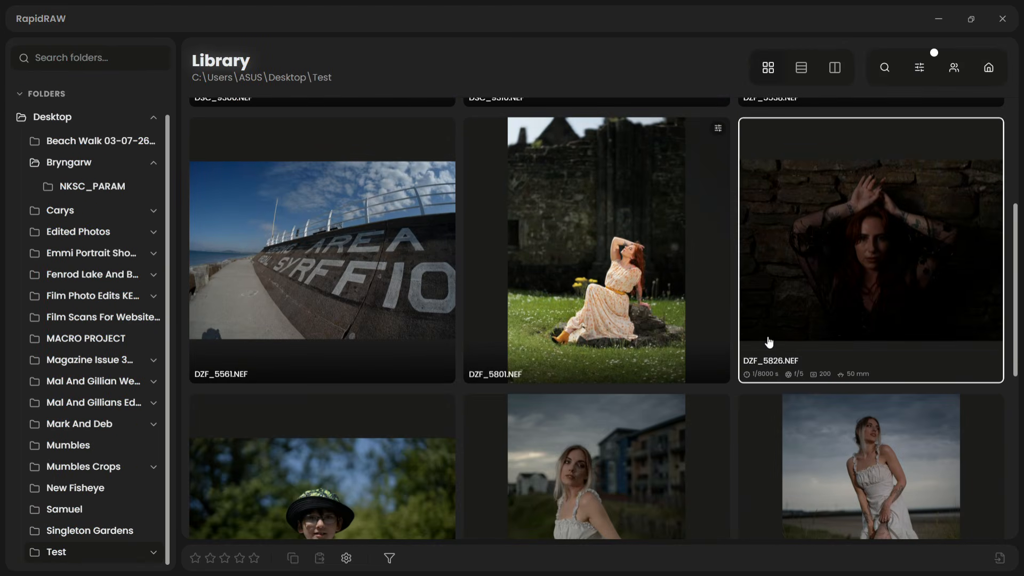
{"action": "scroll", "coordinate": [768, 342], "scroll_direction": "down", "scroll_amount": 5}
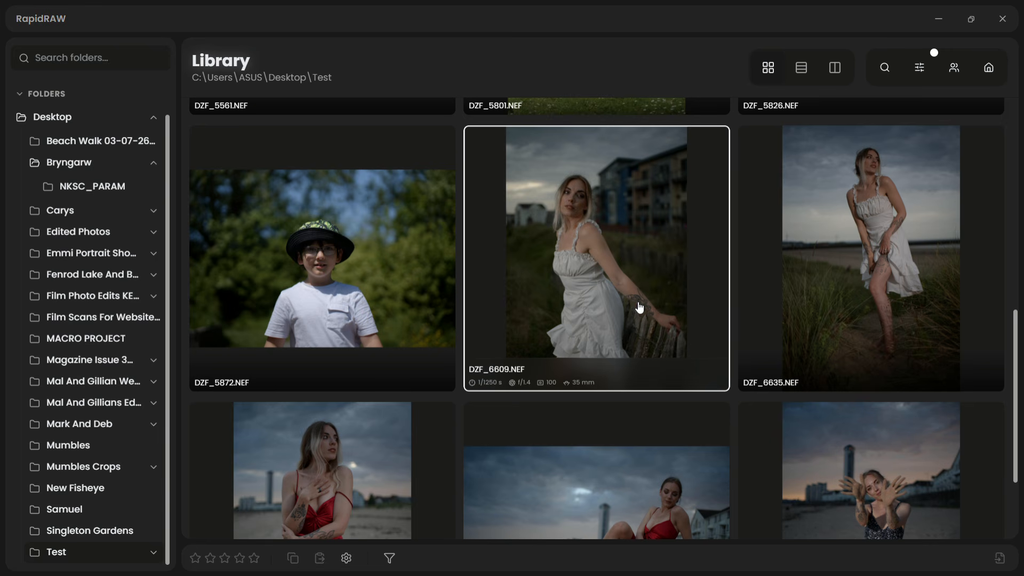
{"action": "scroll", "coordinate": [615, 270], "scroll_direction": "down", "scroll_amount": 3}
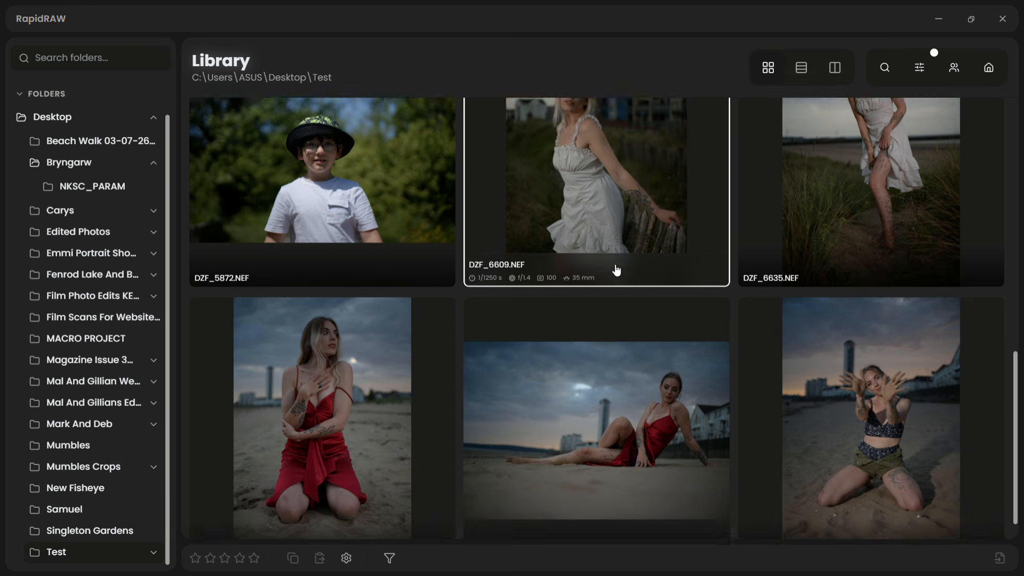
{"action": "double_click", "coordinate": [613, 368]}
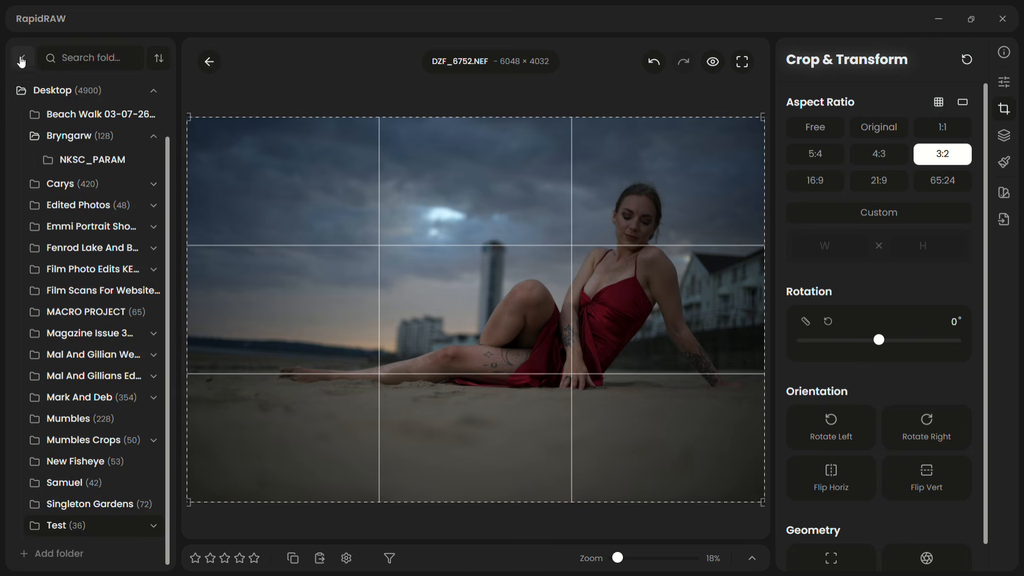
Hide the folder list, straighten the photo to about -3.1° with the Straighten tool, and tighten the 3:2 crop around the woman
{"action": "left_click", "coordinate": [23, 58]}
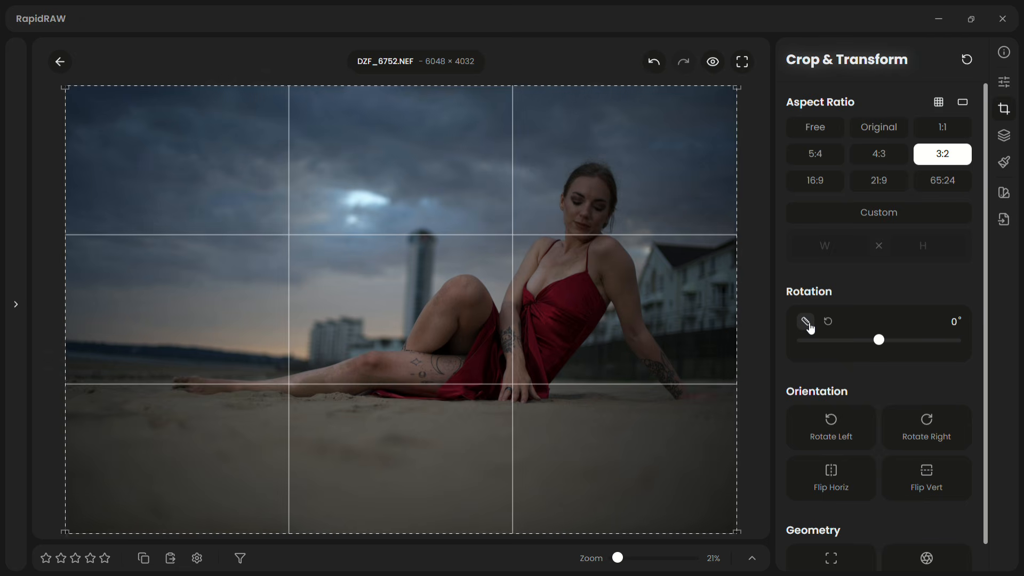
{"action": "left_click", "coordinate": [806, 323]}
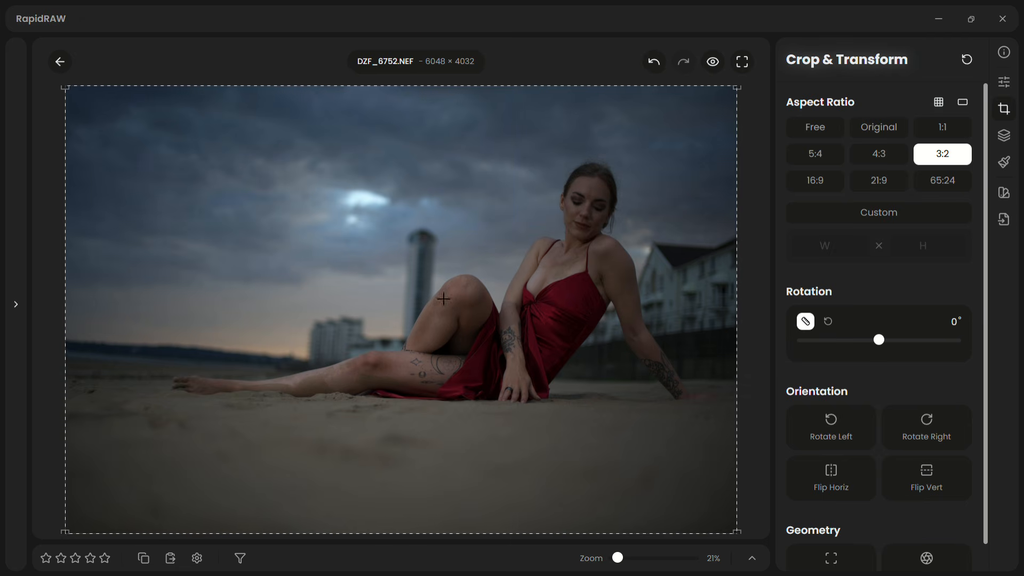
{"action": "mouse_move", "coordinate": [407, 244]}
{"action": "left_mouse_down"}
{"action": "mouse_move", "coordinate": [409, 352]}
{"action": "mouse_move", "coordinate": [472, 357]}
{"action": "left_mouse_up"}
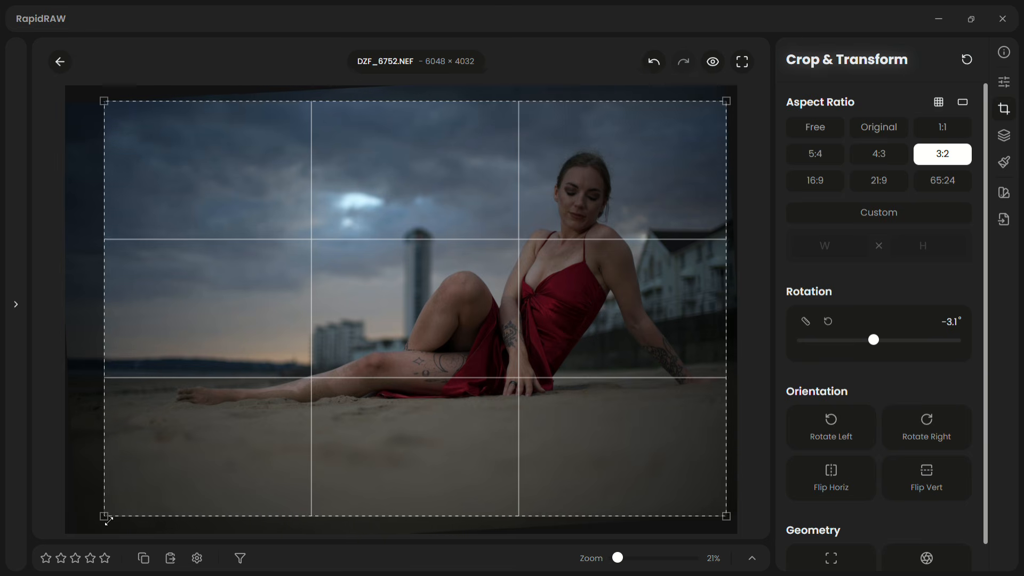
{"action": "left_click_drag", "start_coordinate": [116, 525], "coordinate": [161, 511]}
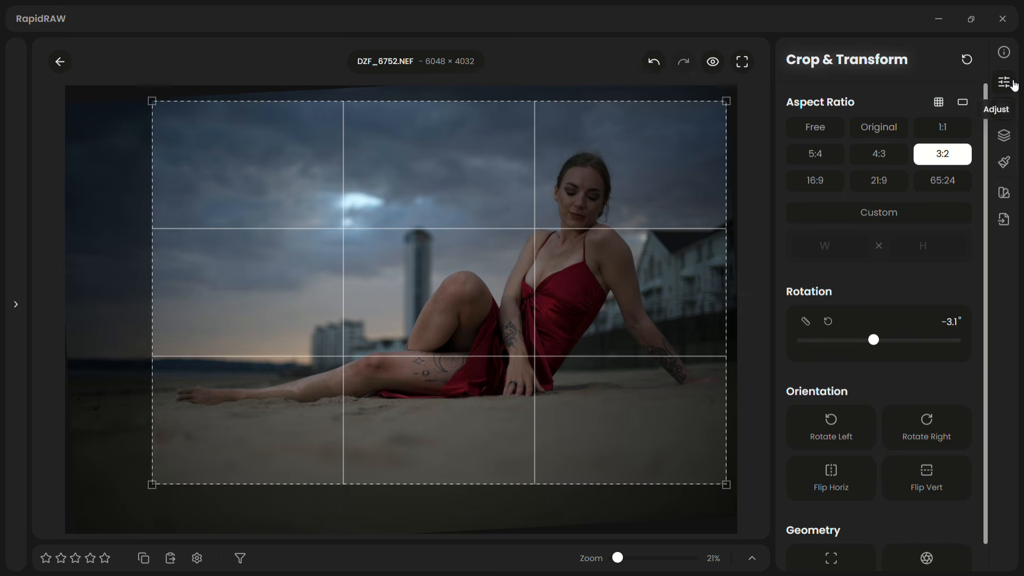
Auto-adjust the photo, then fine-tune EV Shift to 0.52, Contrast to 26 and Blacks to -31
{"action": "left_click", "coordinate": [1013, 84]}
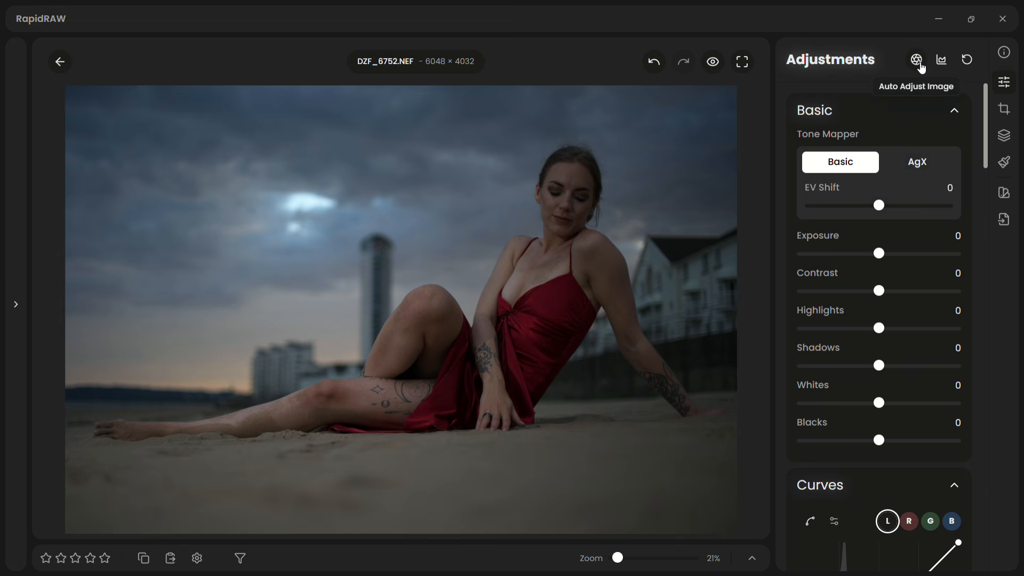
{"action": "left_click", "coordinate": [920, 64]}
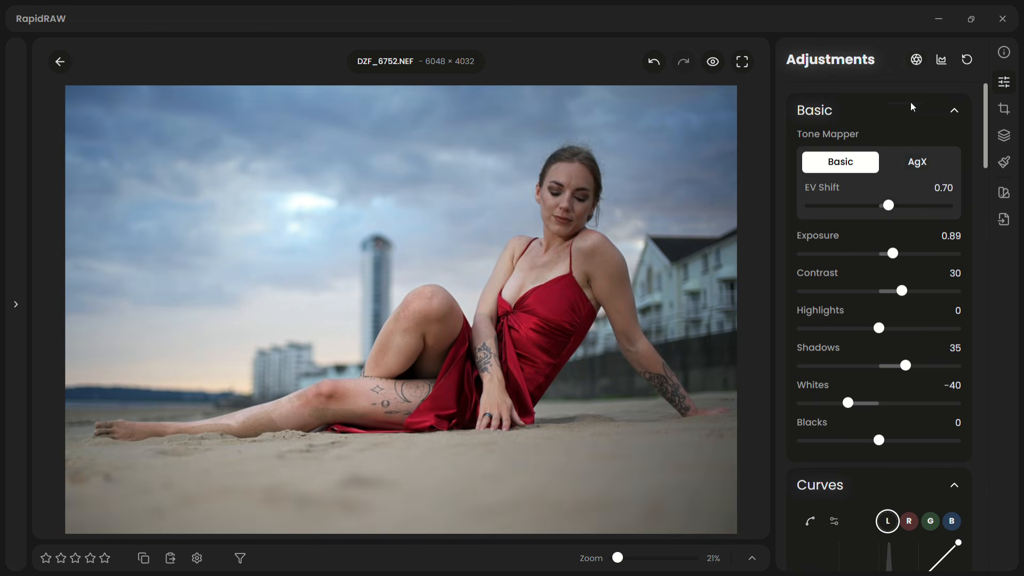
{"action": "left_click_drag", "start_coordinate": [889, 206], "coordinate": [886, 206]}
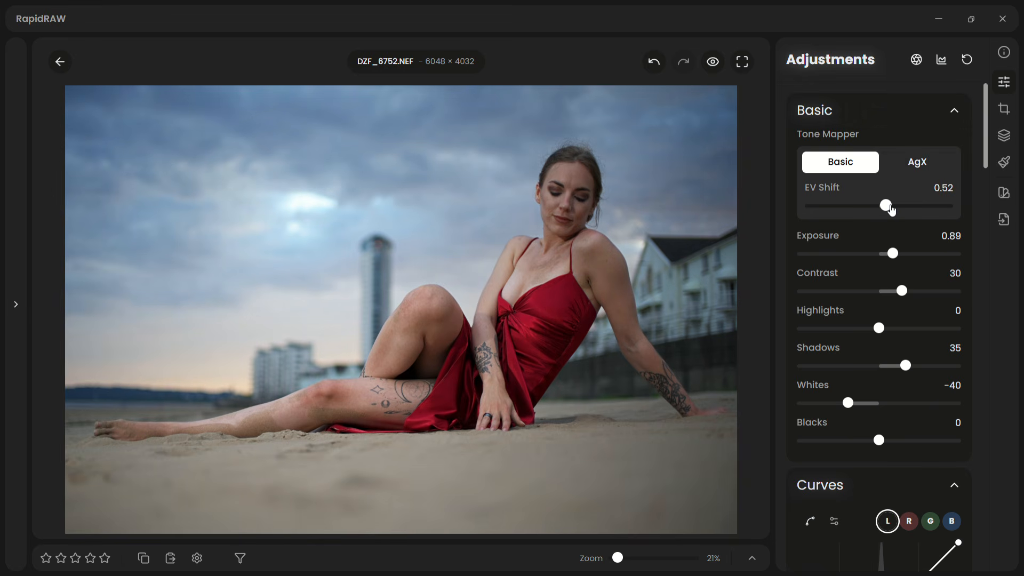
{"action": "mouse_move", "coordinate": [902, 296]}
{"action": "left_mouse_down"}
{"action": "mouse_move", "coordinate": [914, 297]}
{"action": "mouse_move", "coordinate": [906, 302]}
{"action": "left_mouse_up"}
{"action": "left_click_drag", "start_coordinate": [881, 447], "coordinate": [855, 442]}
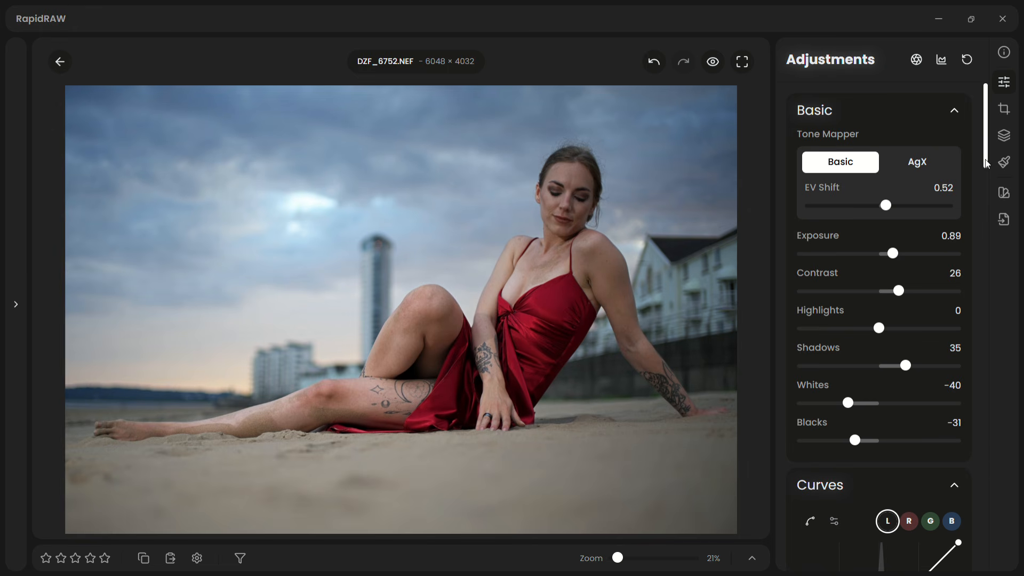
Sample the white balance from the tower behind the woman and set the Temperature to 15
{"action": "left_click_drag", "start_coordinate": [986, 160], "coordinate": [989, 262]}
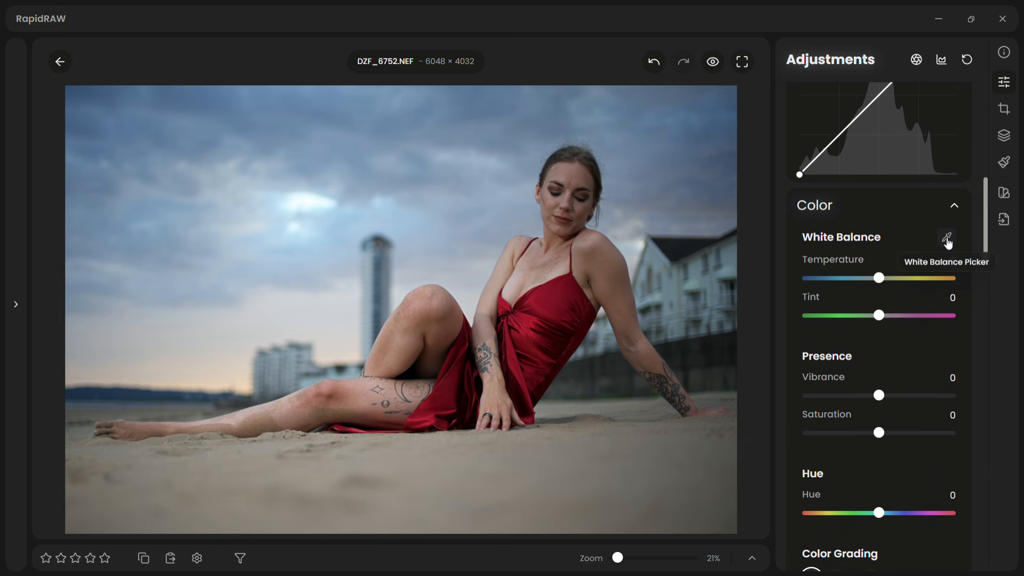
{"action": "left_click", "coordinate": [946, 238]}
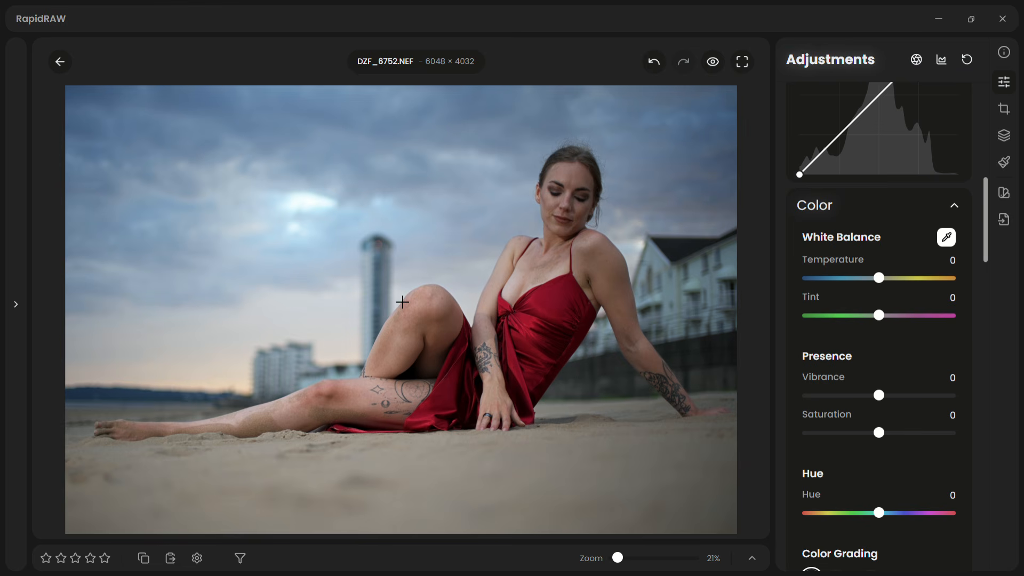
{"action": "left_click", "coordinate": [375, 320]}
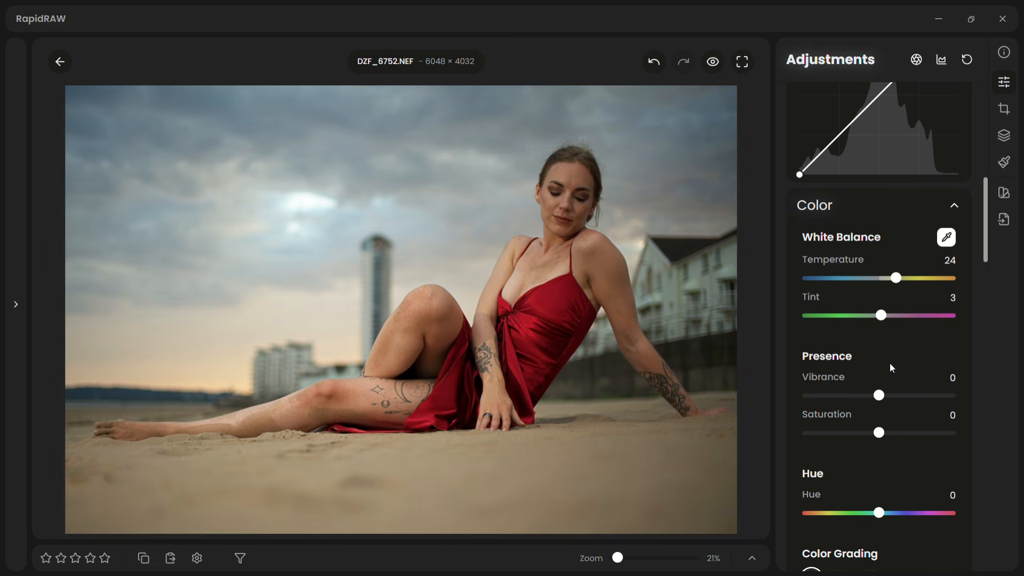
{"action": "left_click_drag", "start_coordinate": [904, 287], "coordinate": [897, 284]}
Set the photo's Vibrance to 11
{"action": "scroll", "coordinate": [986, 250], "scroll_direction": "down", "scroll_amount": 1}
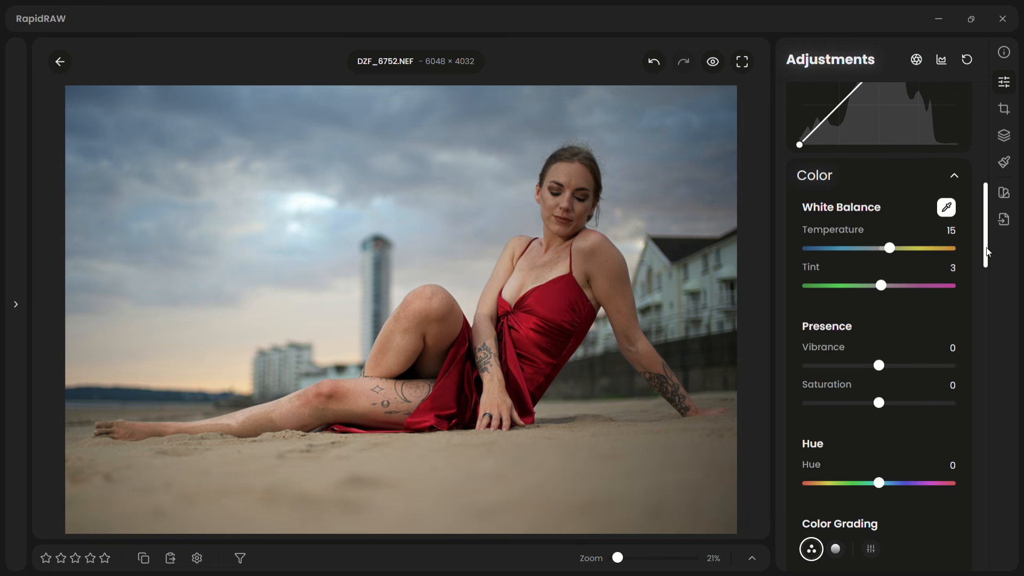
{"action": "left_click_drag", "start_coordinate": [987, 251], "coordinate": [983, 275]}
{"action": "left_click_drag", "start_coordinate": [884, 264], "coordinate": [892, 263]}
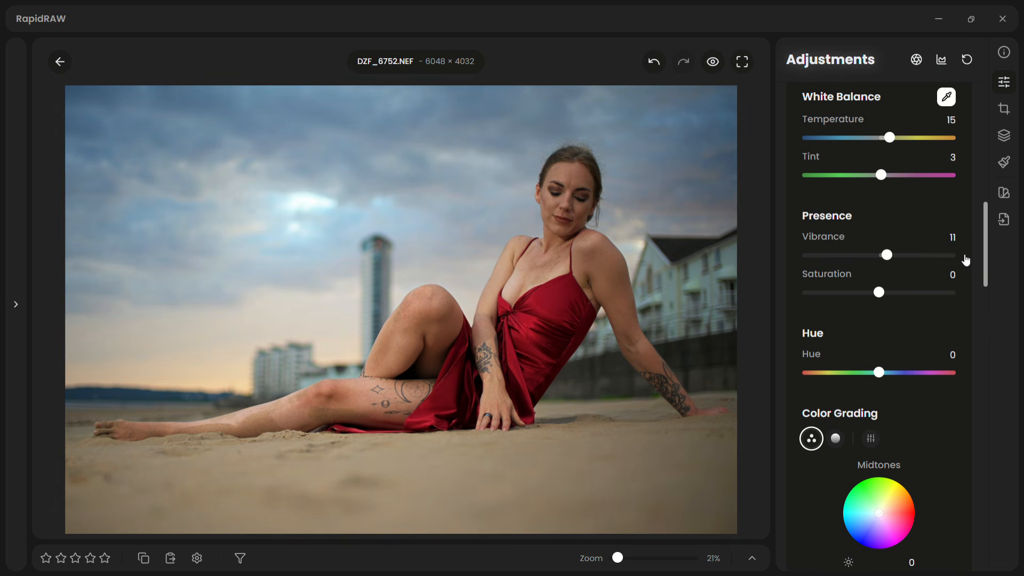
In the Color Mixer, set the red Saturation to 12 and slightly lower the orange Saturation
{"action": "left_click_drag", "start_coordinate": [986, 244], "coordinate": [993, 358]}
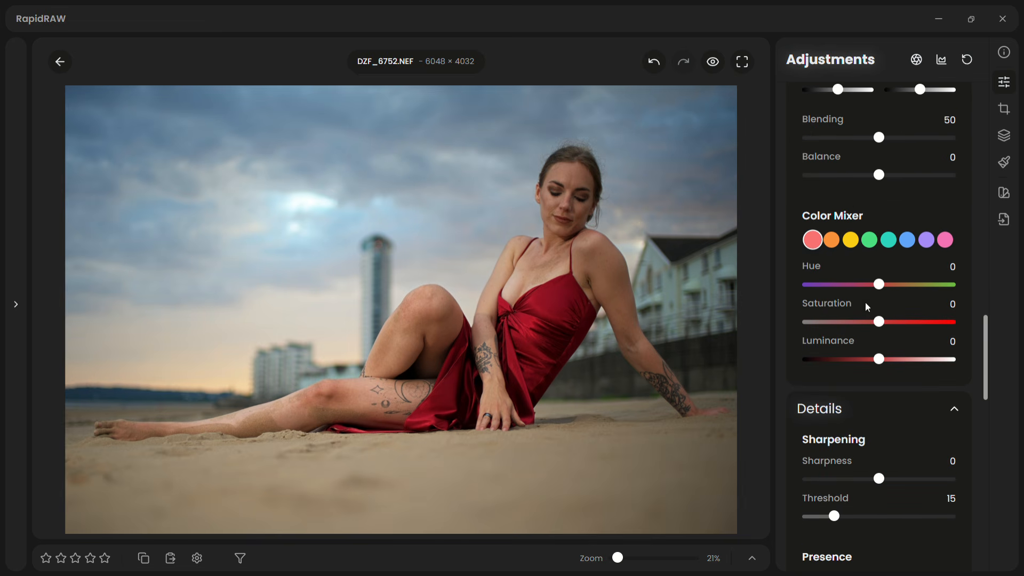
{"action": "mouse_move", "coordinate": [879, 322]}
{"action": "left_mouse_down"}
{"action": "mouse_move", "coordinate": [917, 330]}
{"action": "mouse_move", "coordinate": [894, 331]}
{"action": "mouse_move", "coordinate": [888, 319]}
{"action": "left_mouse_up"}
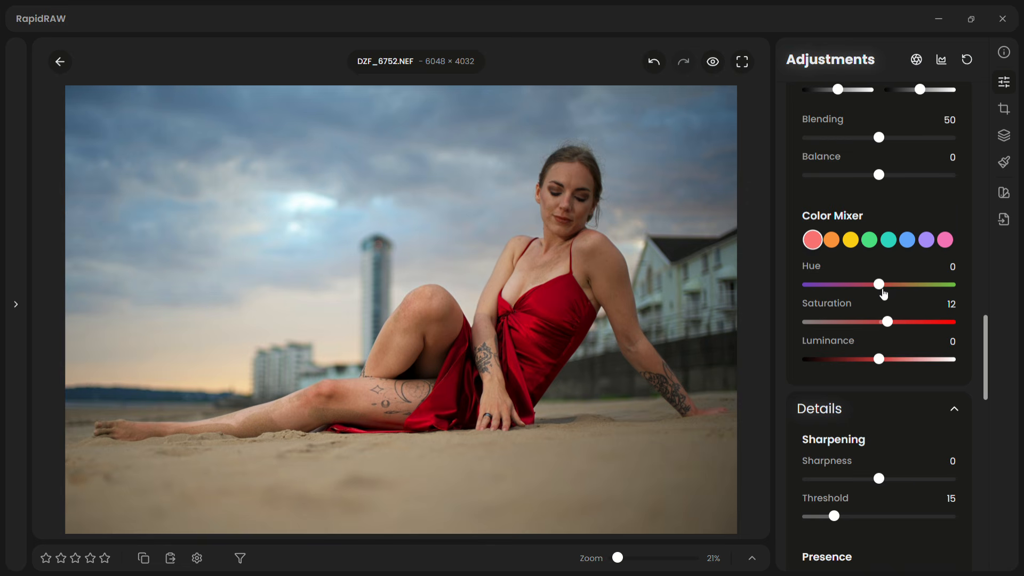
{"action": "left_click", "coordinate": [836, 242]}
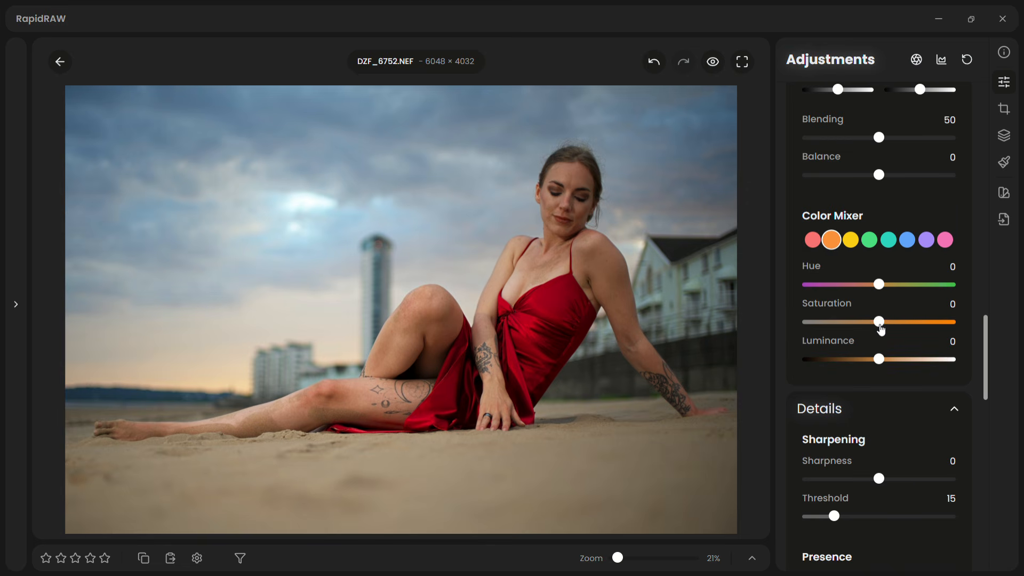
{"action": "mouse_move", "coordinate": [878, 325]}
{"action": "left_mouse_down"}
{"action": "mouse_move", "coordinate": [864, 331]}
{"action": "mouse_move", "coordinate": [877, 329]}
{"action": "left_mouse_up"}
Raise the photo's Structure slightly in the Details adjustments
{"action": "left_click_drag", "start_coordinate": [986, 334], "coordinate": [980, 376]}
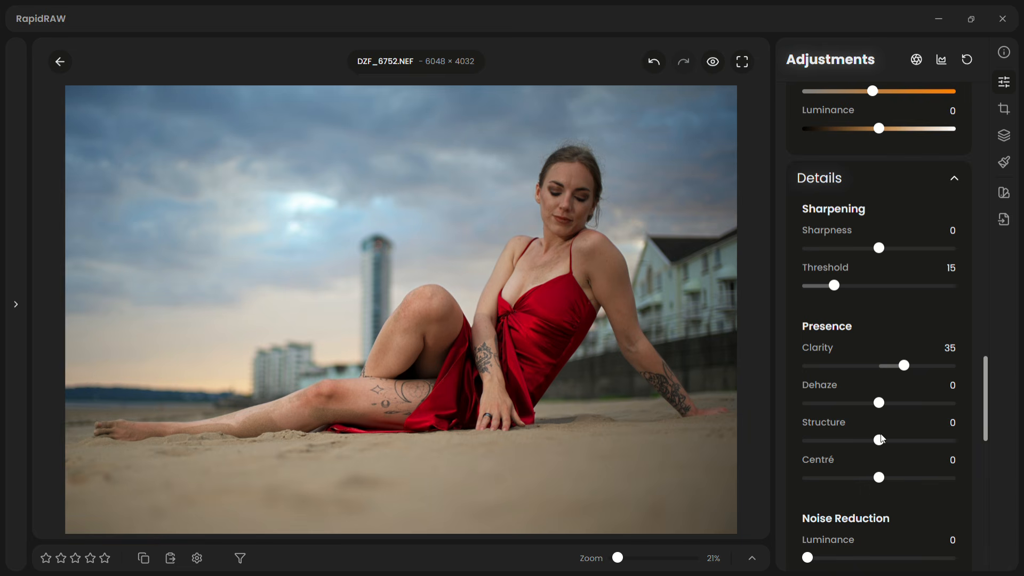
{"action": "left_click_drag", "start_coordinate": [881, 438], "coordinate": [894, 441]}
{"action": "left_click_drag", "start_coordinate": [982, 375], "coordinate": [980, 70]}
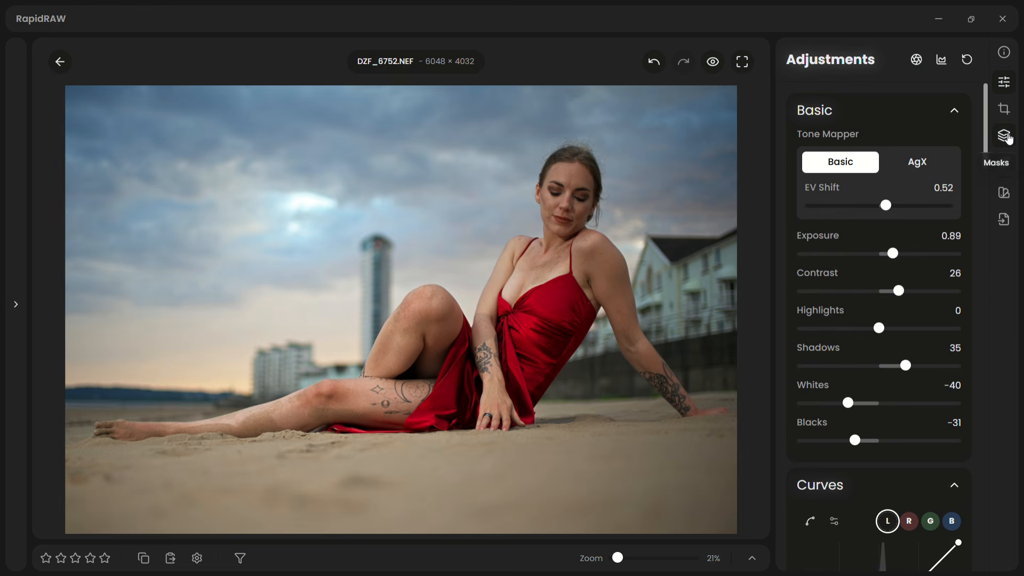
Create a new Brush mask on the photo
{"action": "left_click", "coordinate": [1005, 136]}
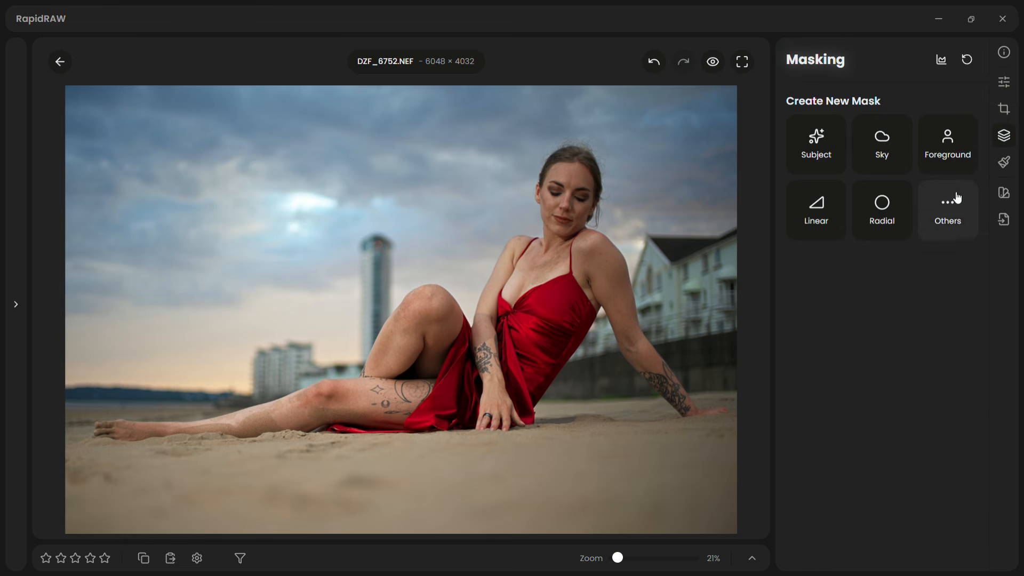
{"action": "left_click", "coordinate": [953, 215]}
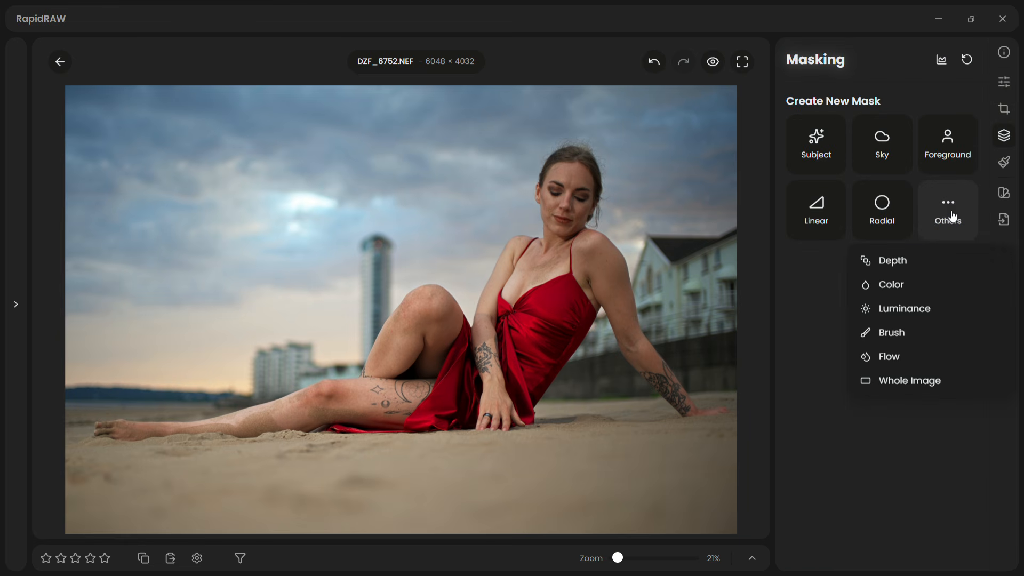
{"action": "left_click", "coordinate": [899, 333]}
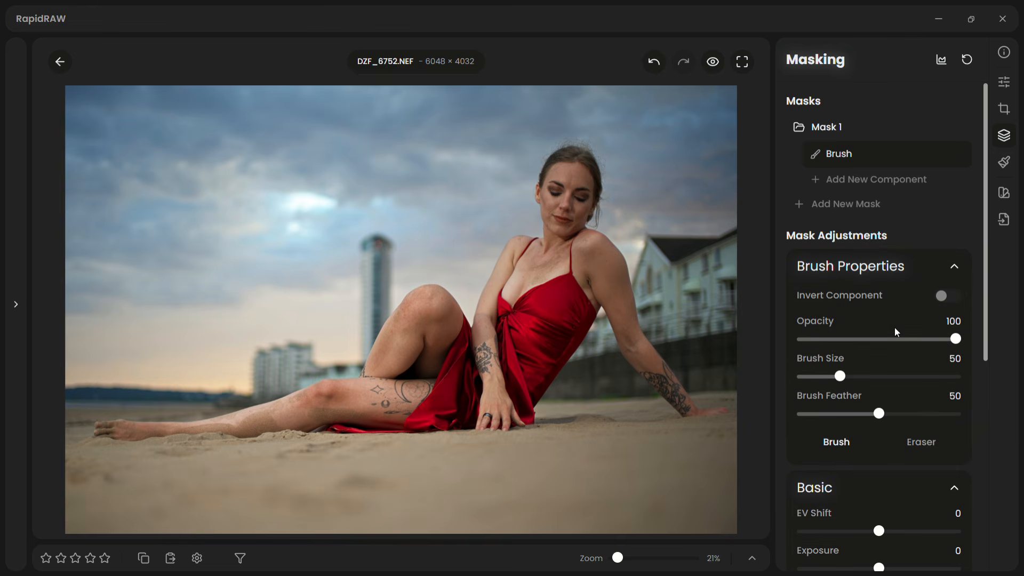
Set the Brush Size to 200 and Brush Feather to 83, and paint the mask over the woman's face and neck
{"action": "scroll", "coordinate": [571, 171], "scroll_direction": "up", "scroll_amount": 5}
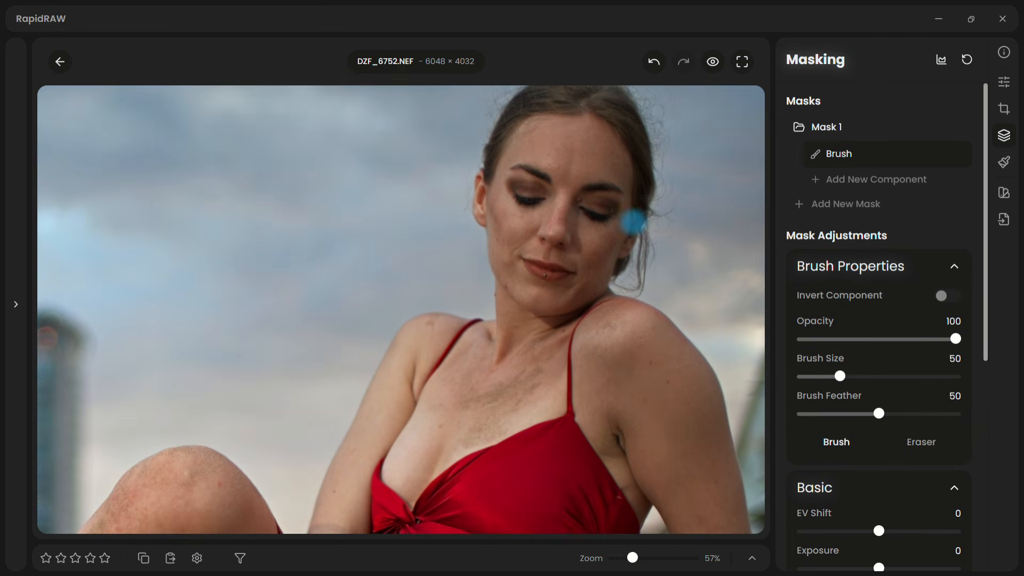
{"action": "left_click_drag", "start_coordinate": [840, 376], "coordinate": [922, 375]}
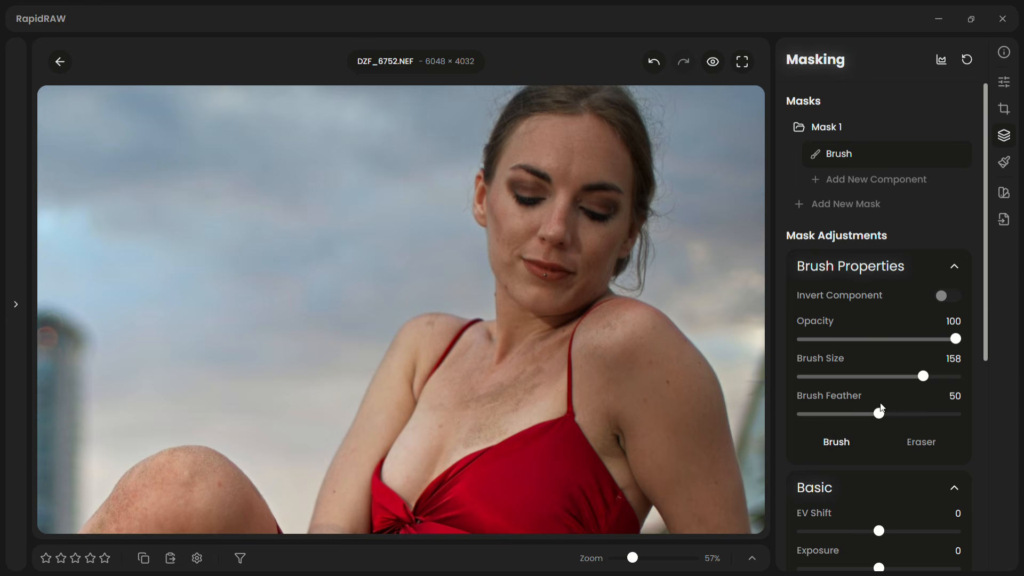
{"action": "left_click_drag", "start_coordinate": [883, 420], "coordinate": [929, 415]}
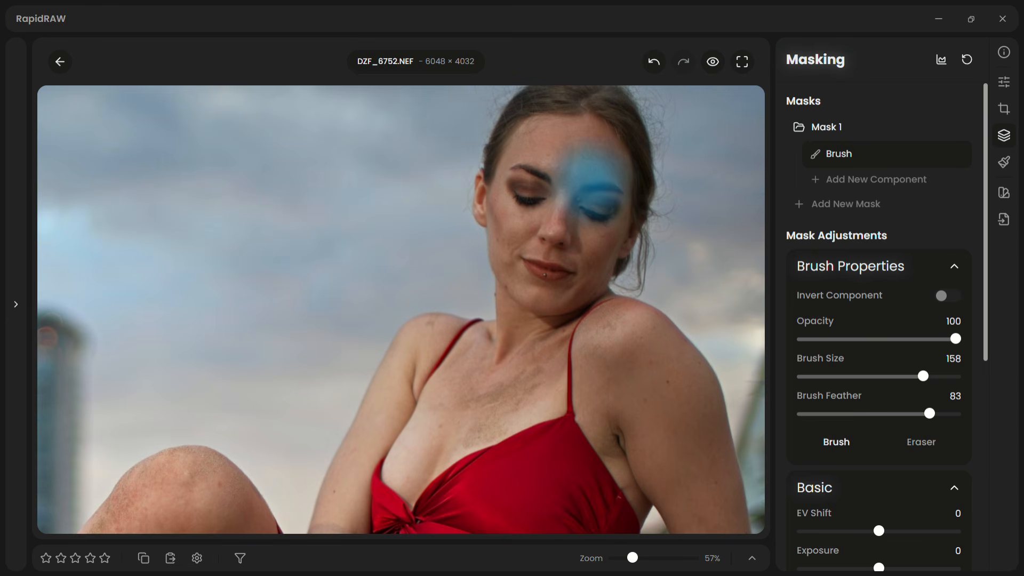
{"action": "left_click_drag", "start_coordinate": [923, 376], "coordinate": [955, 376]}
{"action": "left_click_drag", "start_coordinate": [592, 176], "coordinate": [539, 176]}
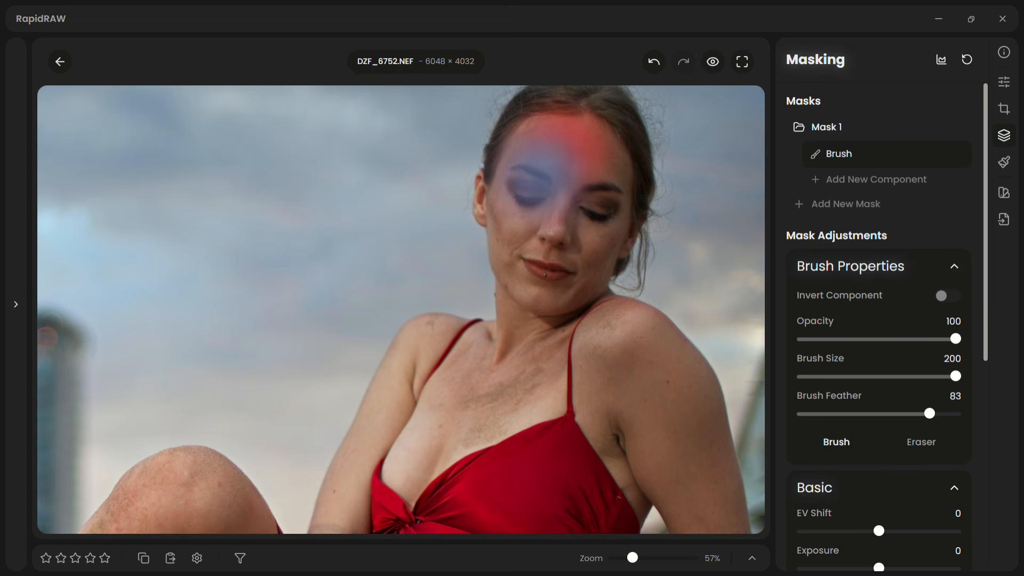
{"action": "mouse_move", "coordinate": [549, 248]}
{"action": "left_mouse_down"}
{"action": "mouse_move", "coordinate": [593, 192]}
{"action": "mouse_move", "coordinate": [592, 165]}
{"action": "mouse_move", "coordinate": [577, 144]}
{"action": "mouse_move", "coordinate": [534, 165]}
{"action": "mouse_move", "coordinate": [523, 203]}
{"action": "mouse_move", "coordinate": [529, 229]}
{"action": "mouse_move", "coordinate": [548, 240]}
{"action": "mouse_move", "coordinate": [537, 304]}
{"action": "mouse_move", "coordinate": [565, 310]}
{"action": "left_mouse_up"}
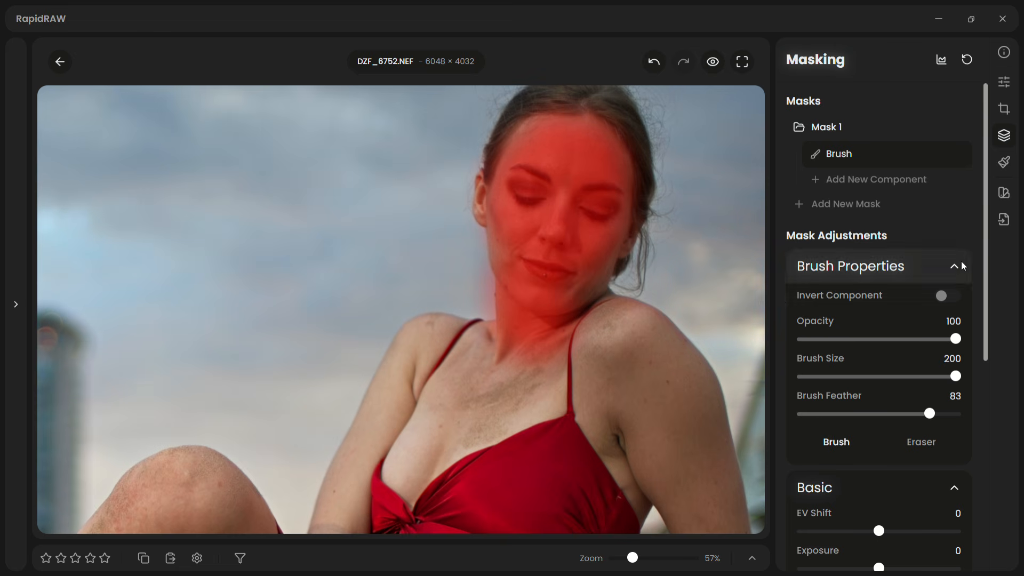
Set the face mask's Exposure to 0.39, Clarity to -2 and Structure to -6
{"action": "left_click_drag", "start_coordinate": [985, 254], "coordinate": [985, 351]}
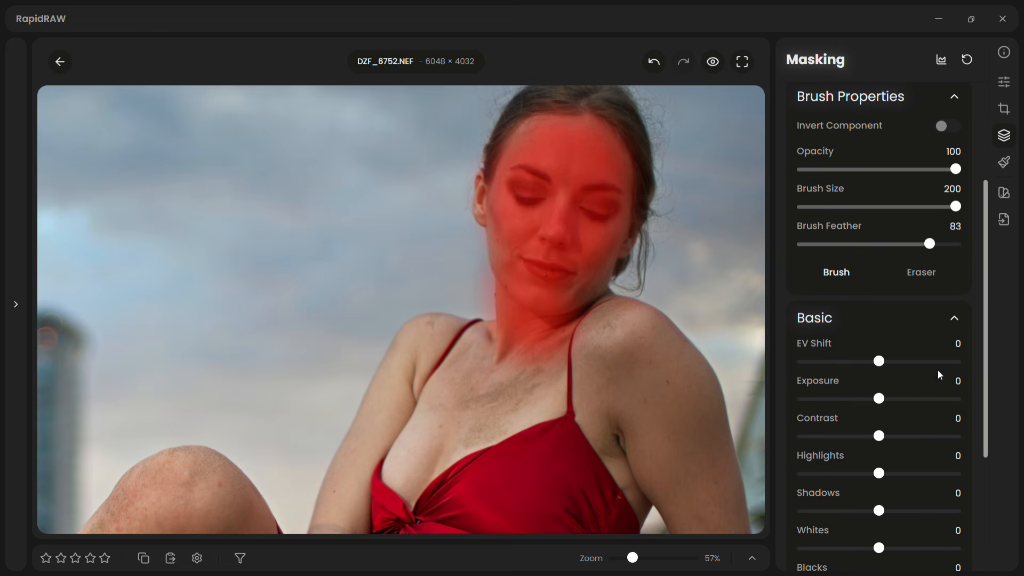
{"action": "left_click_drag", "start_coordinate": [884, 400], "coordinate": [889, 405]}
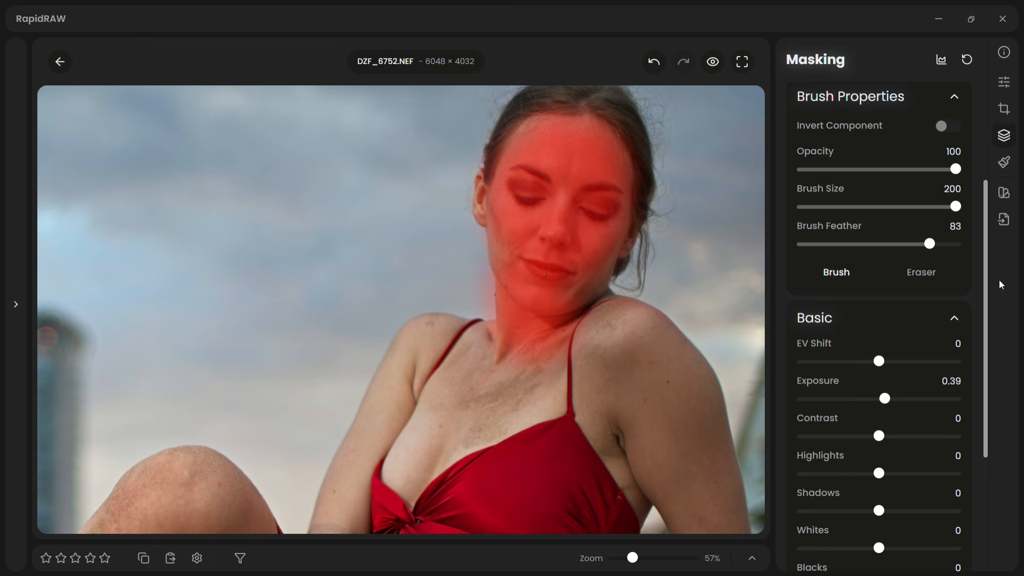
{"action": "scroll", "coordinate": [975, 413], "scroll_direction": "down", "scroll_amount": 3}
{"action": "left_click_drag", "start_coordinate": [974, 413], "coordinate": [972, 426]}
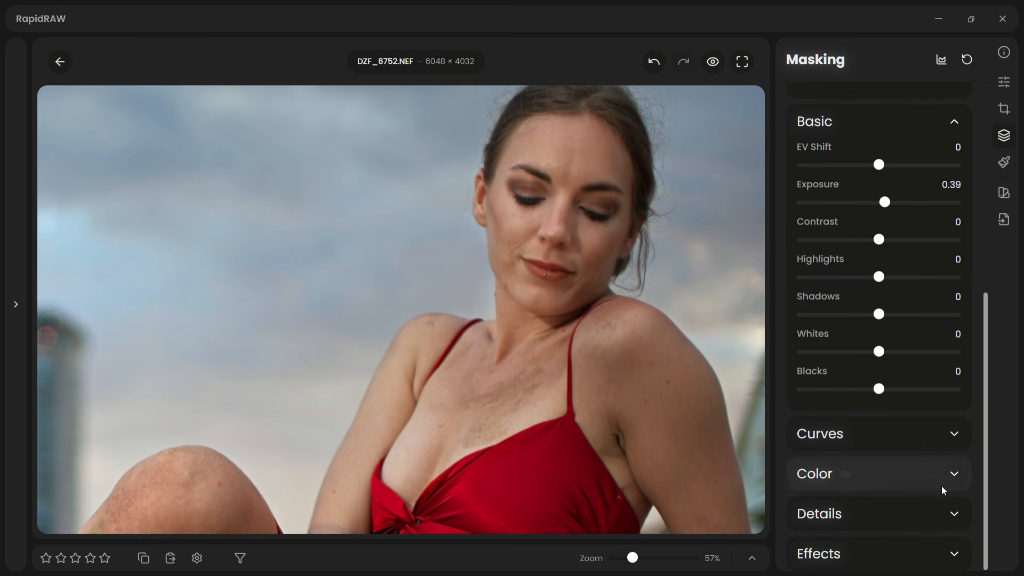
{"action": "left_click", "coordinate": [957, 525]}
{"action": "scroll", "coordinate": [939, 445], "scroll_direction": "down", "scroll_amount": 5}
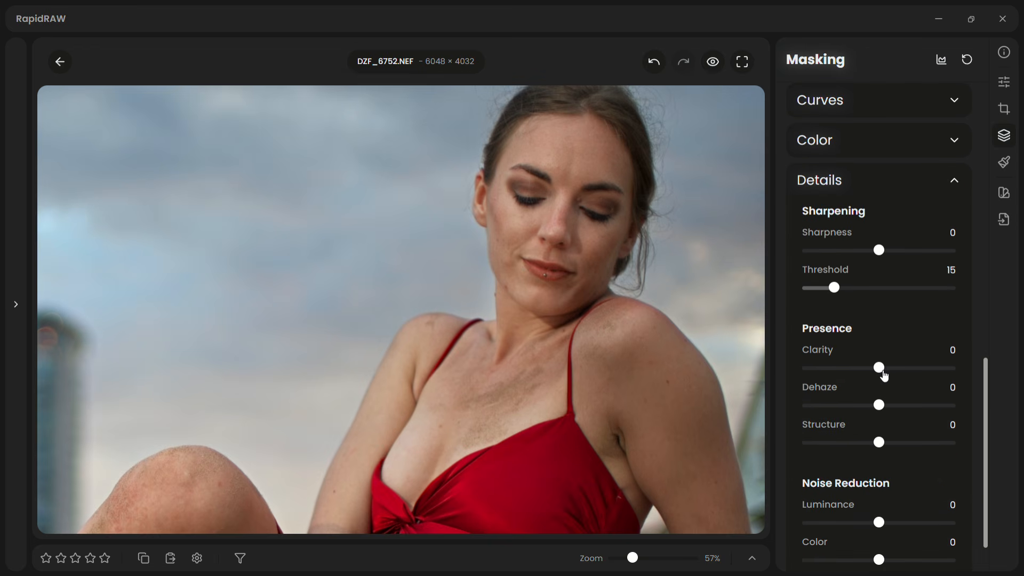
{"action": "left_click", "coordinate": [879, 369]}
{"action": "left_click", "coordinate": [874, 442]}
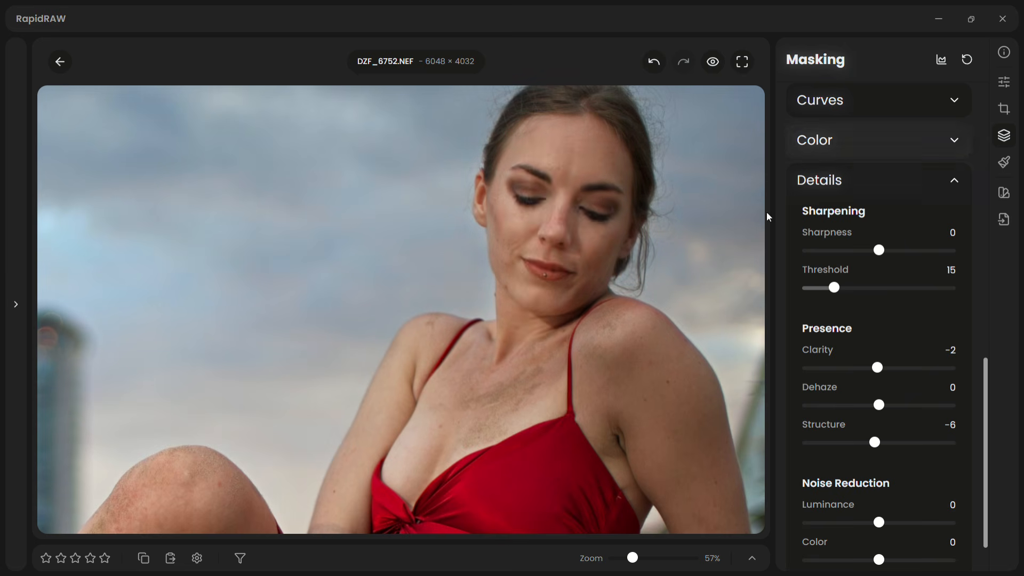
{"action": "scroll", "coordinate": [401, 309], "scroll_direction": "down", "scroll_amount": 5}
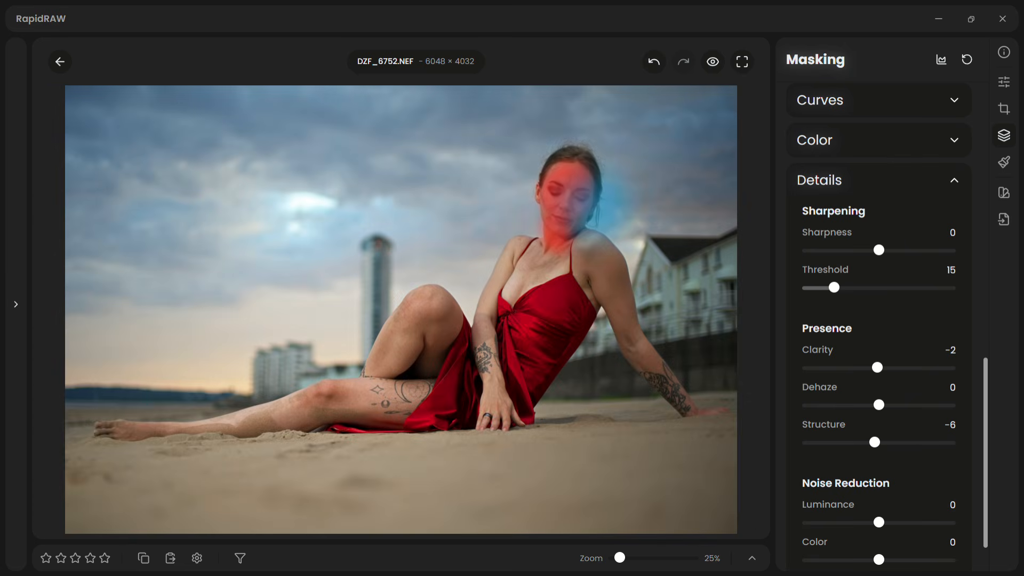
Add a Linear mask fading up from the photo's lower edge to the woman's hands, with Exposure set to -0.54
{"action": "left_click", "coordinate": [1005, 83]}
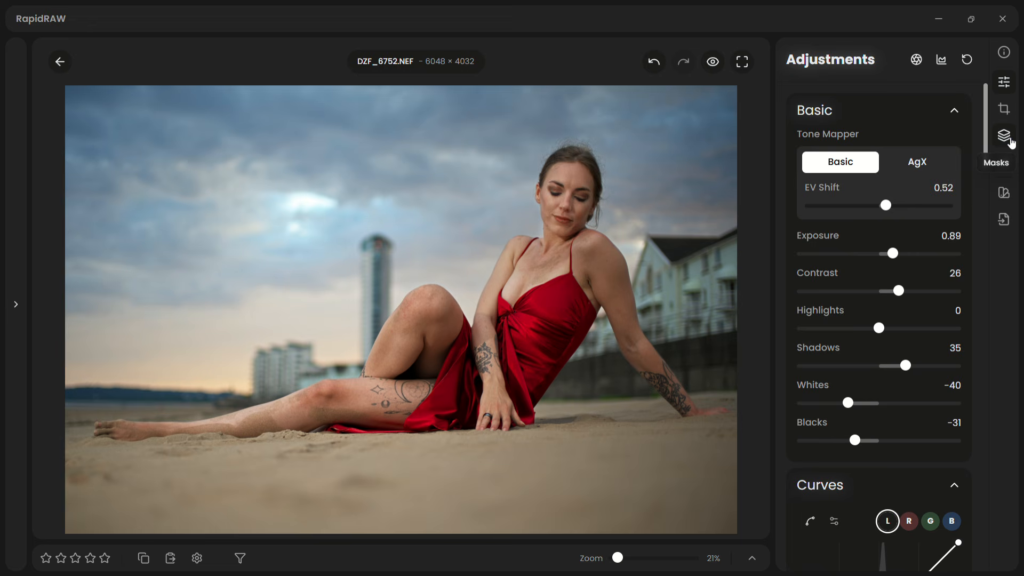
{"action": "left_click", "coordinate": [1009, 140]}
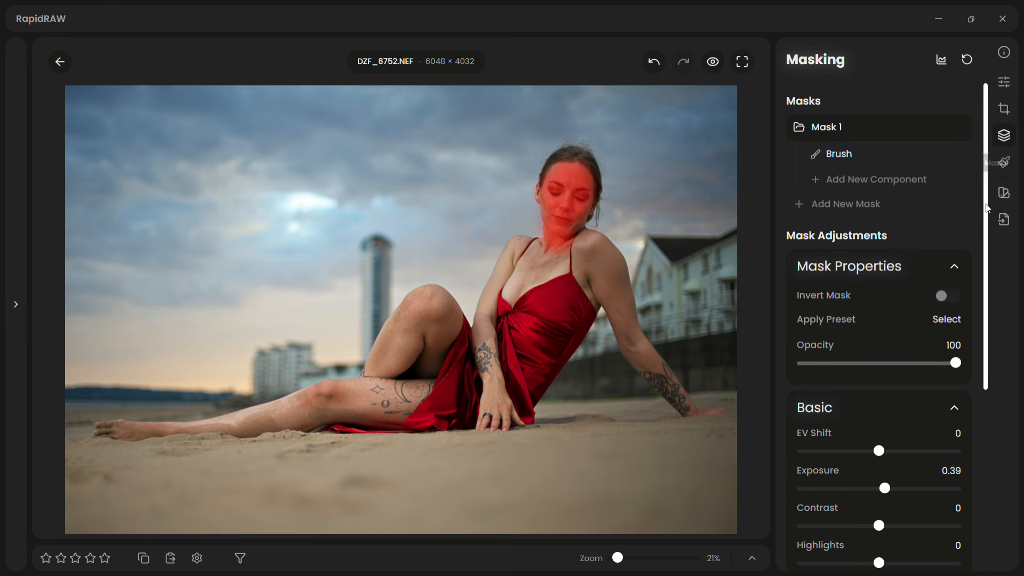
{"action": "left_click", "coordinate": [867, 206]}
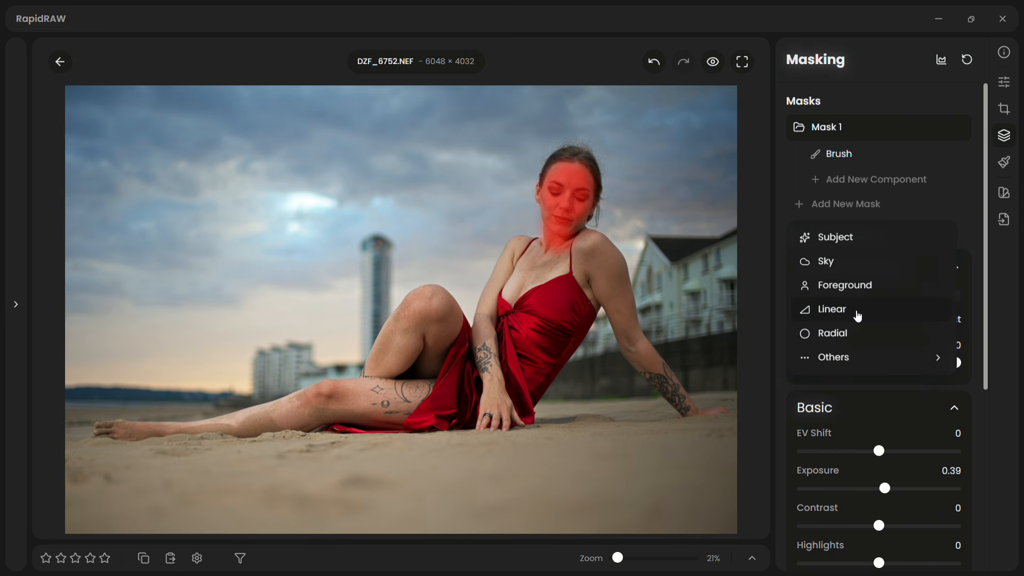
{"action": "left_click", "coordinate": [856, 312]}
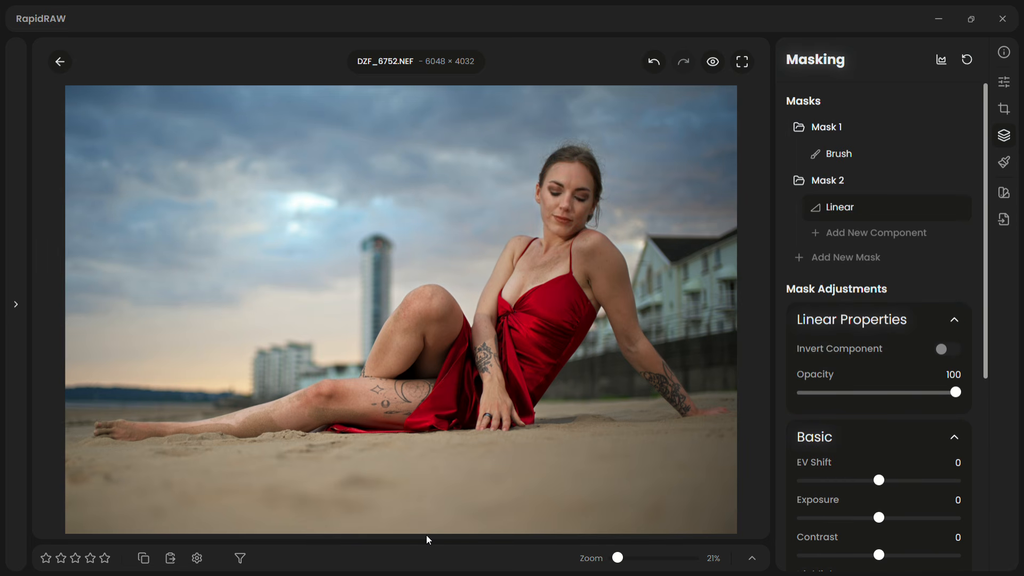
{"action": "left_click_drag", "start_coordinate": [427, 531], "coordinate": [433, 411]}
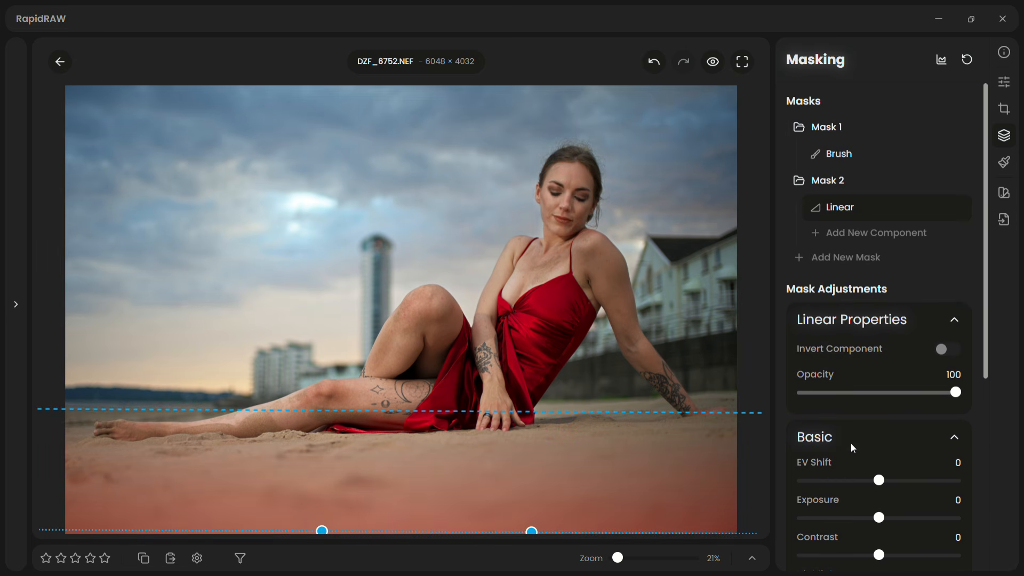
{"action": "left_click_drag", "start_coordinate": [878, 517], "coordinate": [870, 518]}
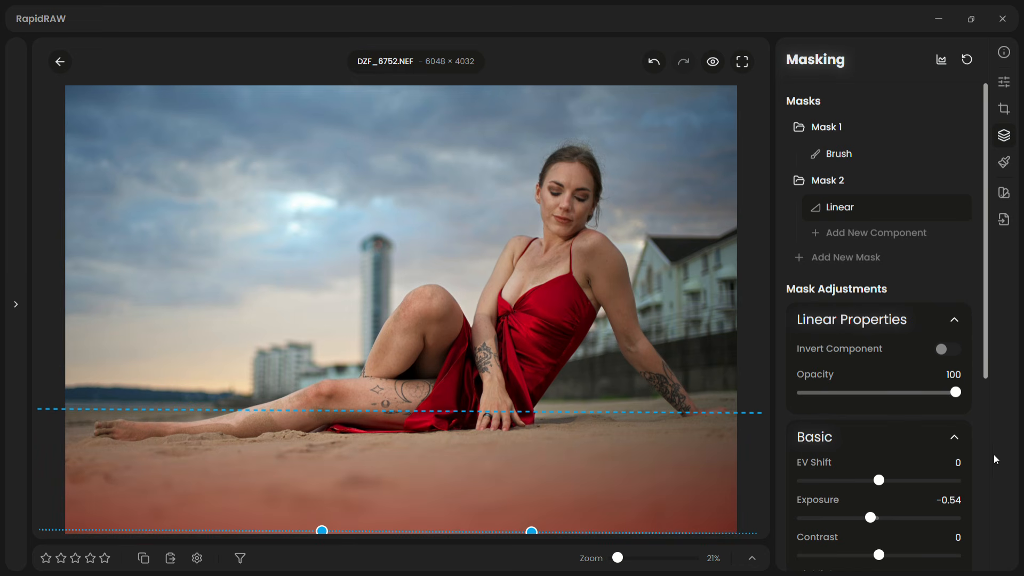
Add a second Linear component to the same mask, fading down from the photo's upper edge to the top of the woman's head
{"action": "left_click", "coordinate": [899, 239]}
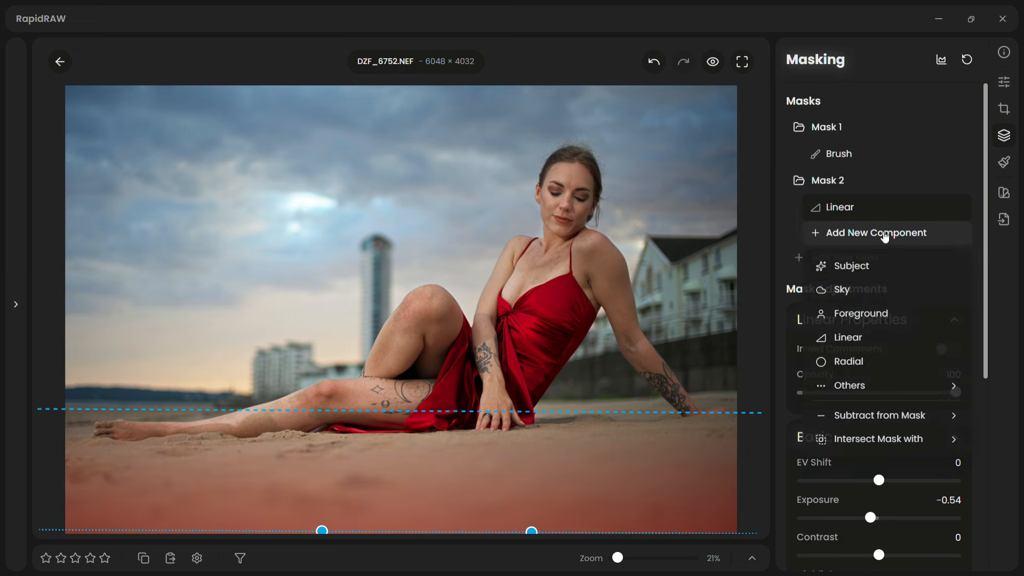
{"action": "left_click", "coordinate": [867, 337]}
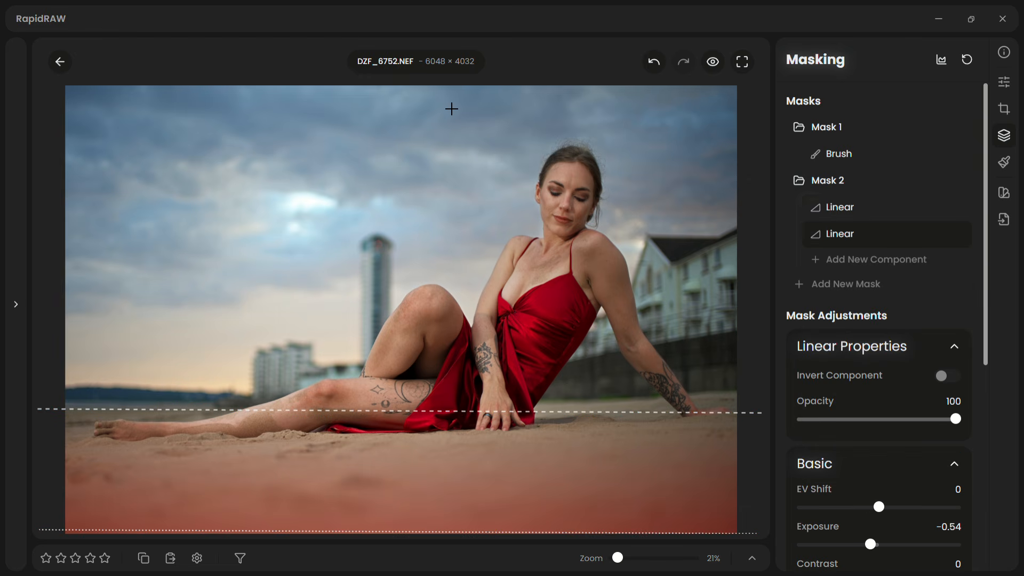
{"action": "left_click_drag", "start_coordinate": [437, 95], "coordinate": [436, 175]}
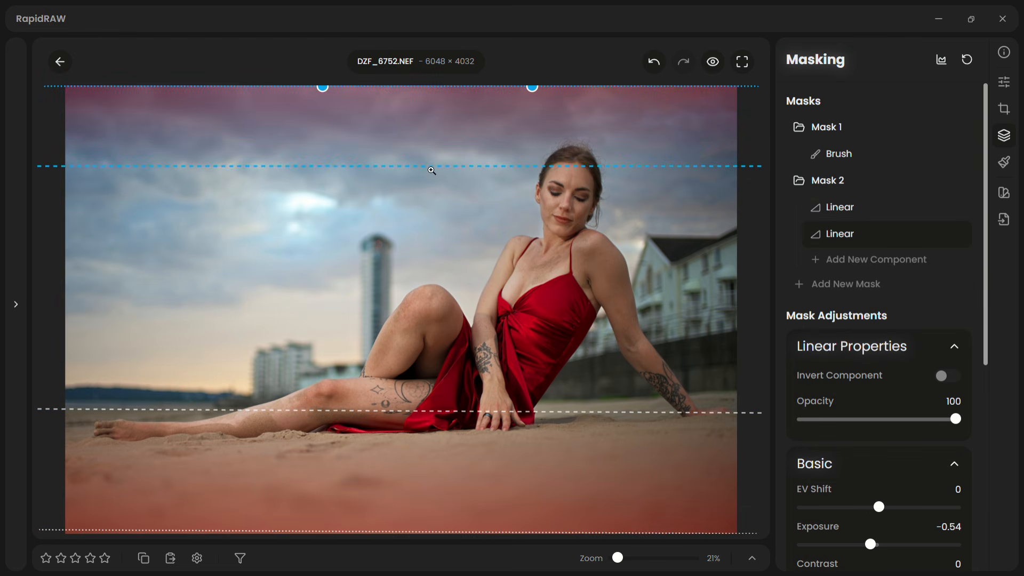
{"action": "scroll", "coordinate": [947, 507], "scroll_direction": "down", "scroll_amount": 3}
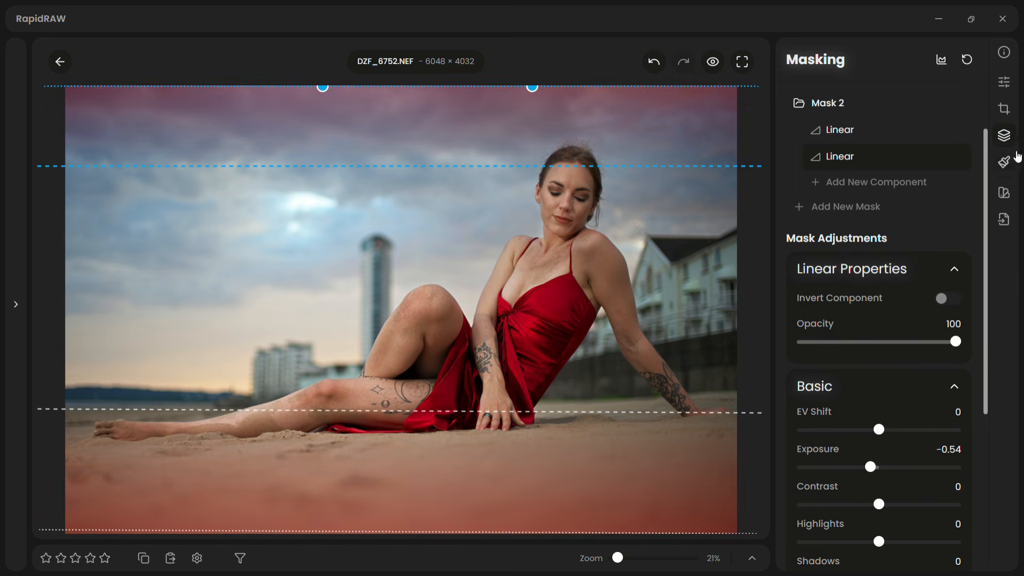
Compare the edited photo with the original and return to the edited version
{"action": "left_click", "coordinate": [1005, 83]}
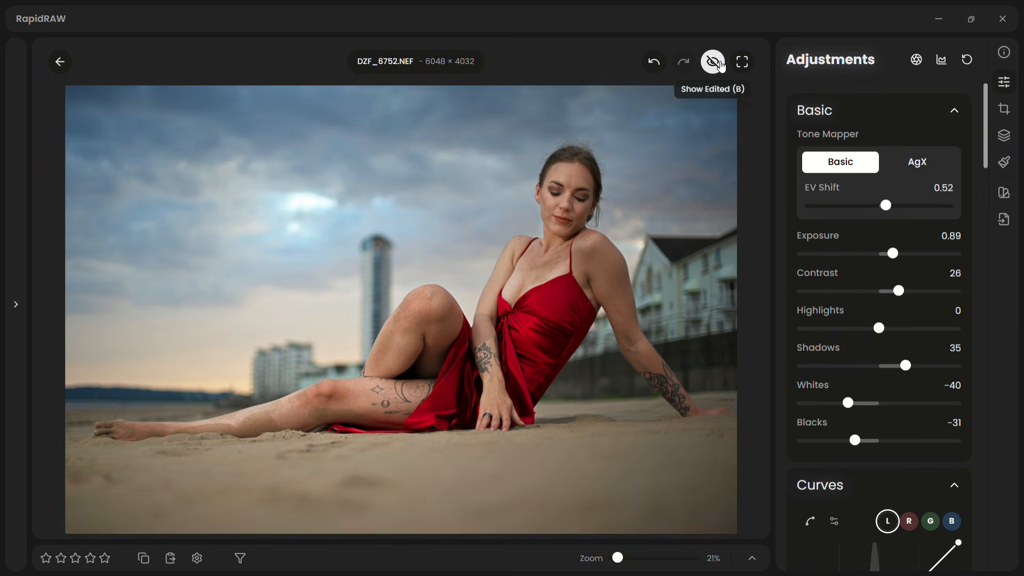
{"action": "left_click", "coordinate": [713, 62]}
{"action": "left_click", "coordinate": [713, 62]}
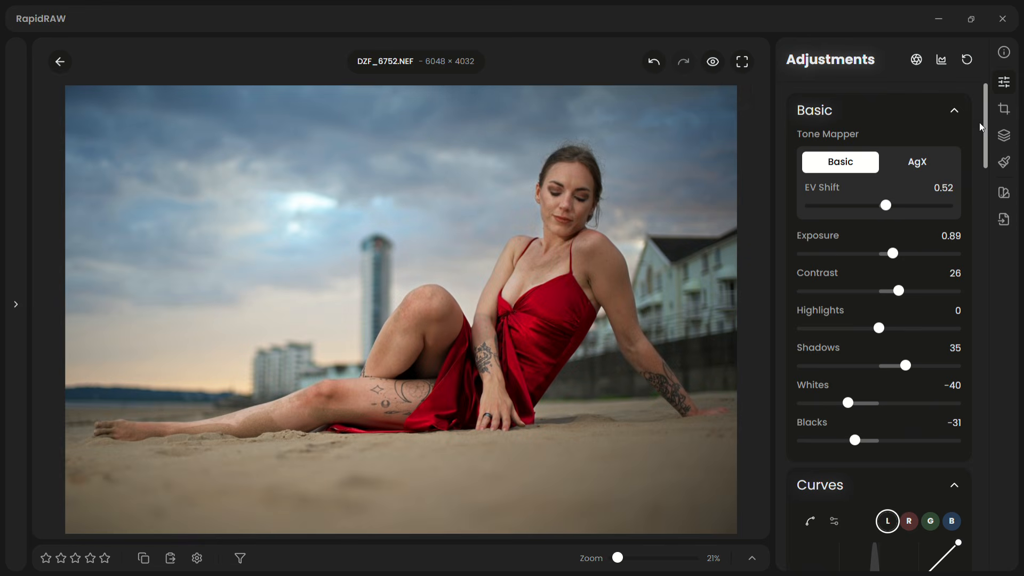
Try the Lens Blur effect on the photo at Amounts of 100 and 52, and switch it off again
{"action": "left_click_drag", "start_coordinate": [981, 127], "coordinate": [995, 493]}
{"action": "left_click", "coordinate": [948, 336]}
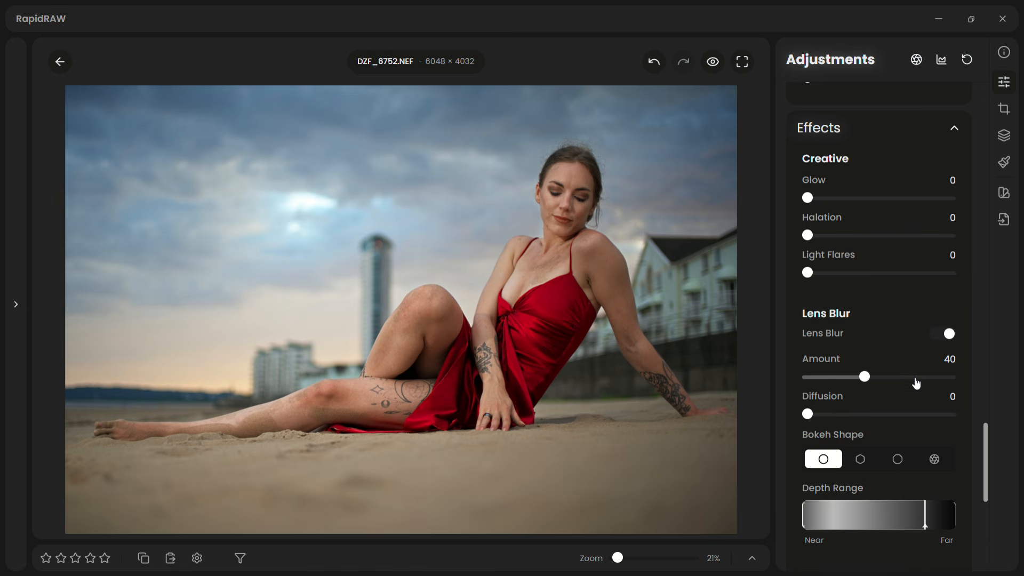
{"action": "left_click_drag", "start_coordinate": [872, 380], "coordinate": [965, 385]}
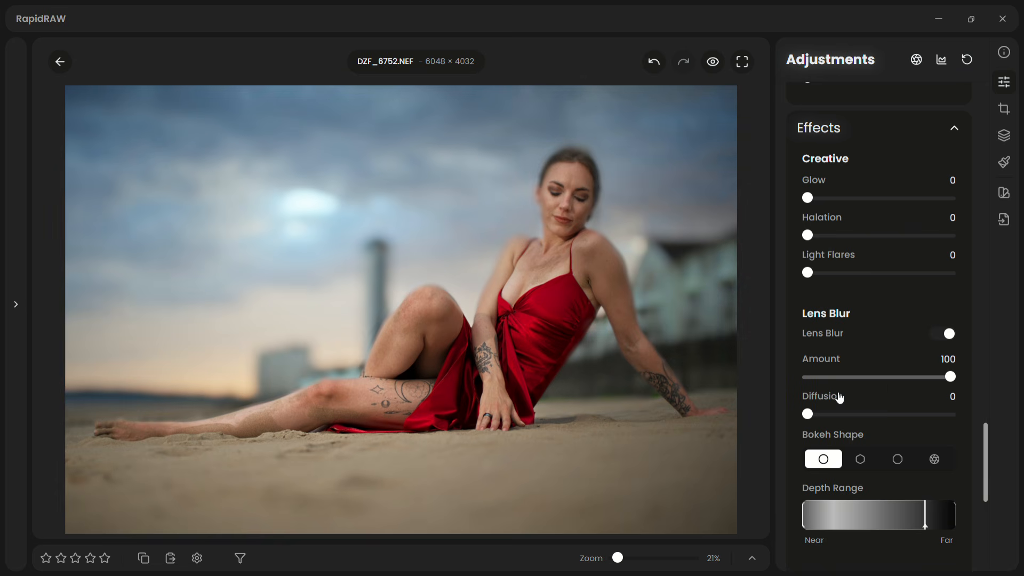
{"action": "left_click_drag", "start_coordinate": [949, 380], "coordinate": [888, 384]}
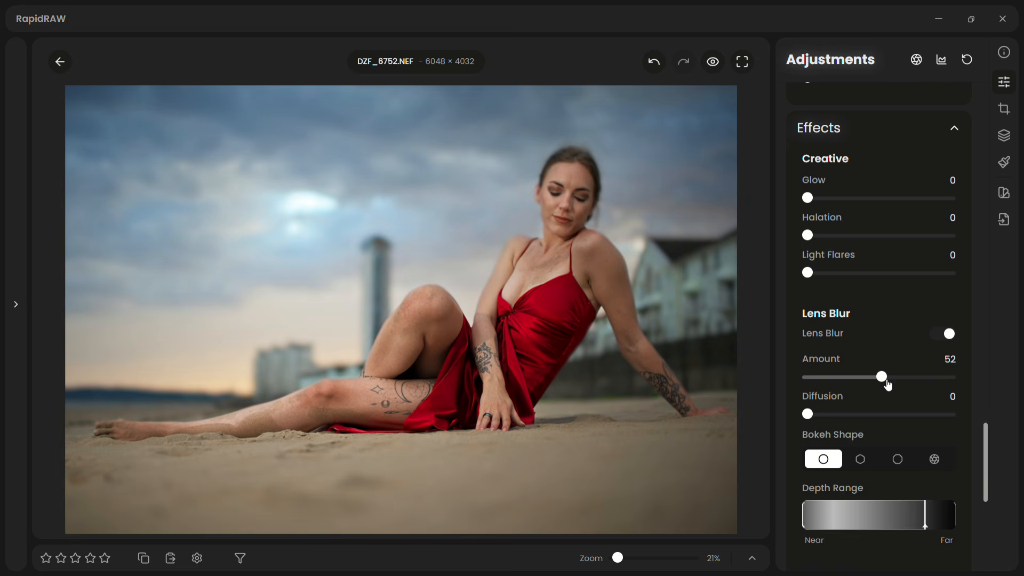
{"action": "left_click_drag", "start_coordinate": [887, 384], "coordinate": [811, 384]}
{"action": "left_click", "coordinate": [942, 339]}
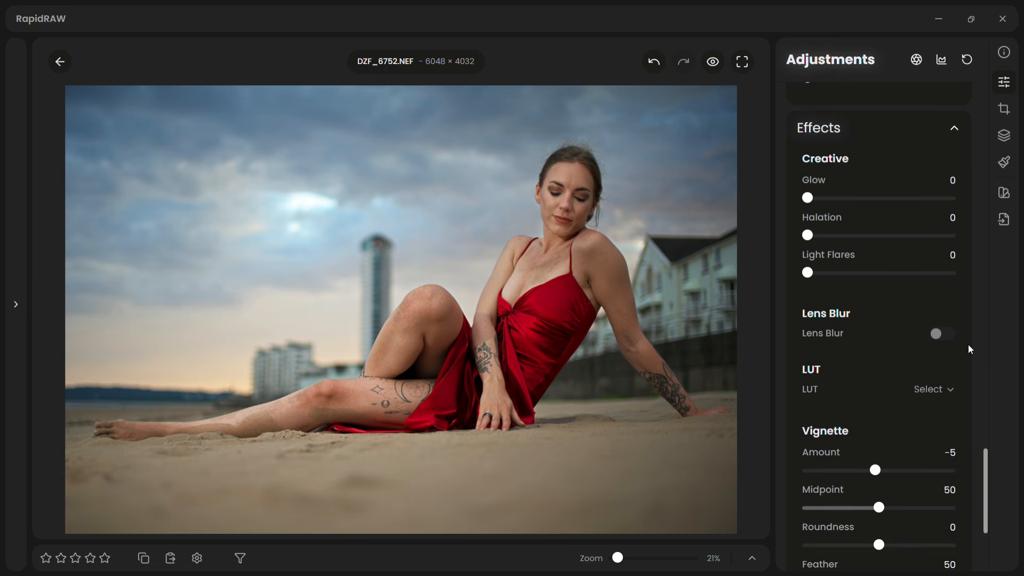
Add a new Foreground mask covering the woman and set its Exposure to 0.15
{"action": "left_click_drag", "start_coordinate": [988, 474], "coordinate": [1008, 62]}
{"action": "left_click", "coordinate": [1003, 135]}
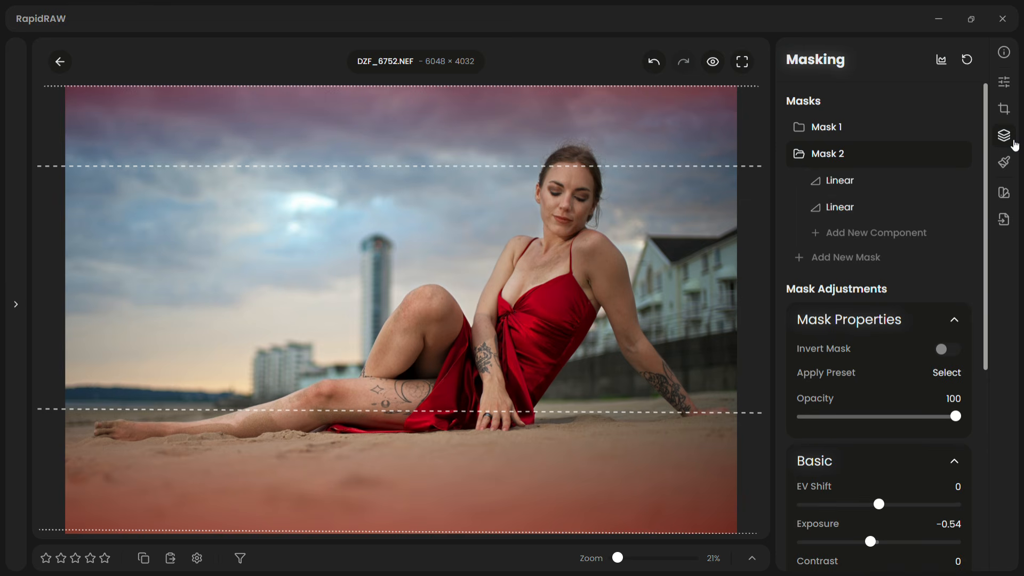
{"action": "left_click", "coordinate": [853, 259]}
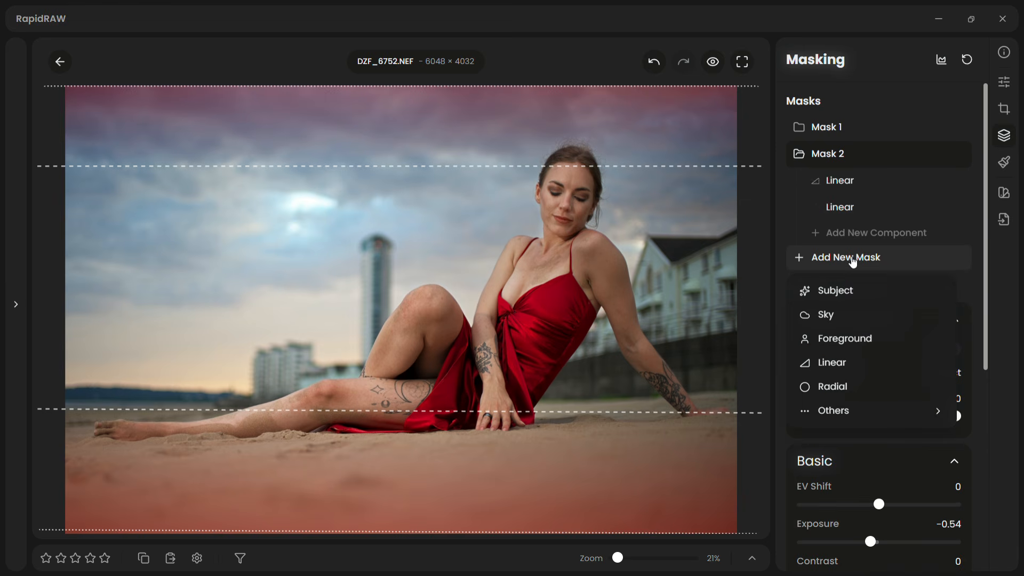
{"action": "left_click", "coordinate": [842, 339]}
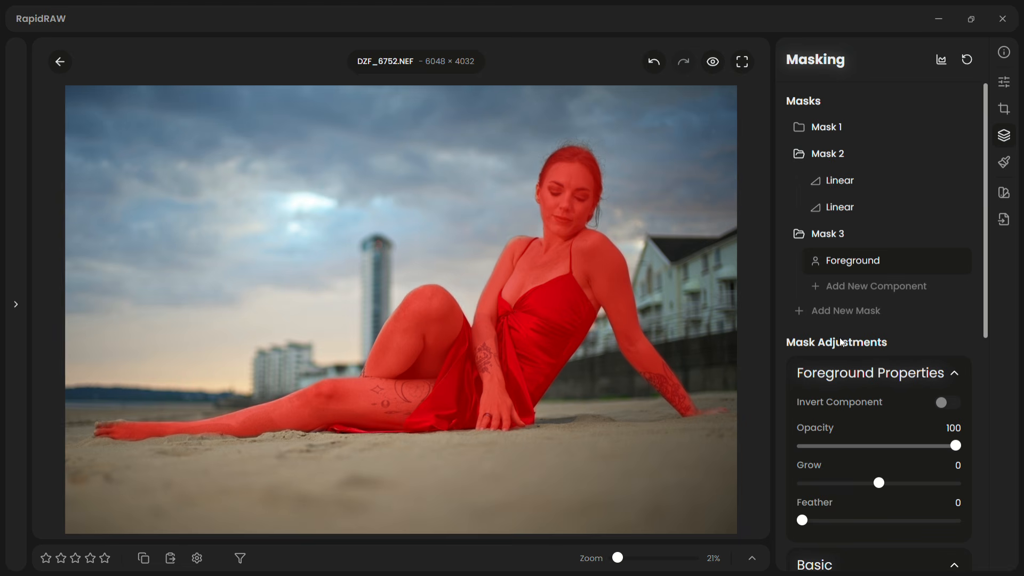
{"action": "left_click_drag", "start_coordinate": [986, 233], "coordinate": [939, 393]}
{"action": "left_click_drag", "start_coordinate": [880, 341], "coordinate": [886, 342]}
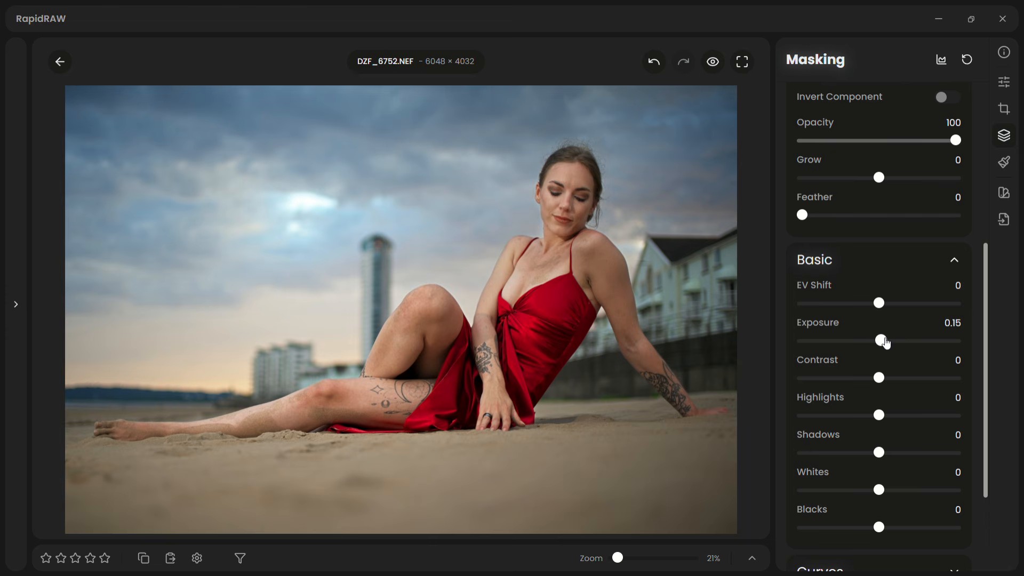
{"action": "left_click_drag", "start_coordinate": [886, 343], "coordinate": [886, 347]}
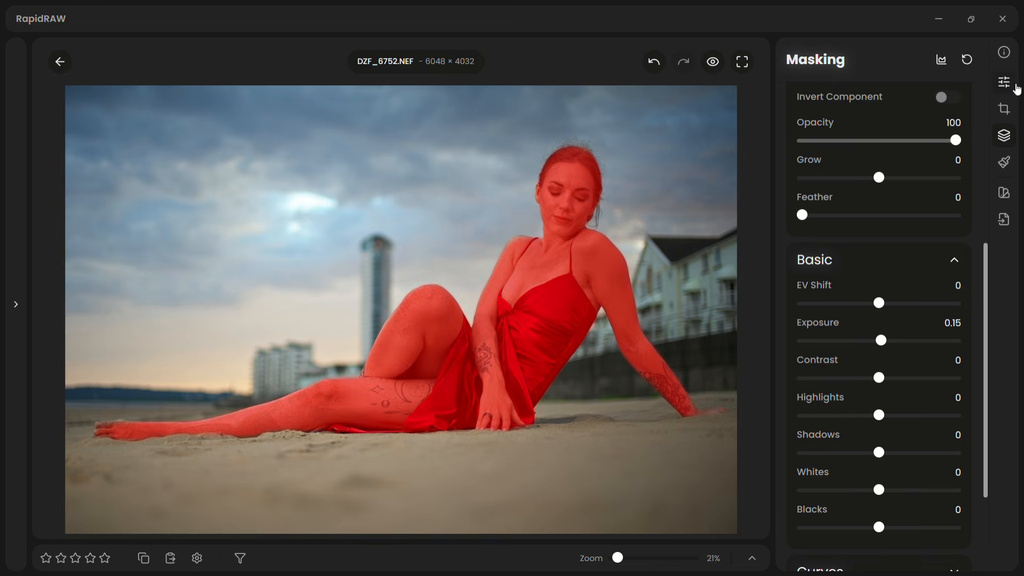
Set the photo's Vignette Amount to -22 and collapse the adjustments to leave more room for the photo
{"action": "left_click", "coordinate": [1005, 83]}
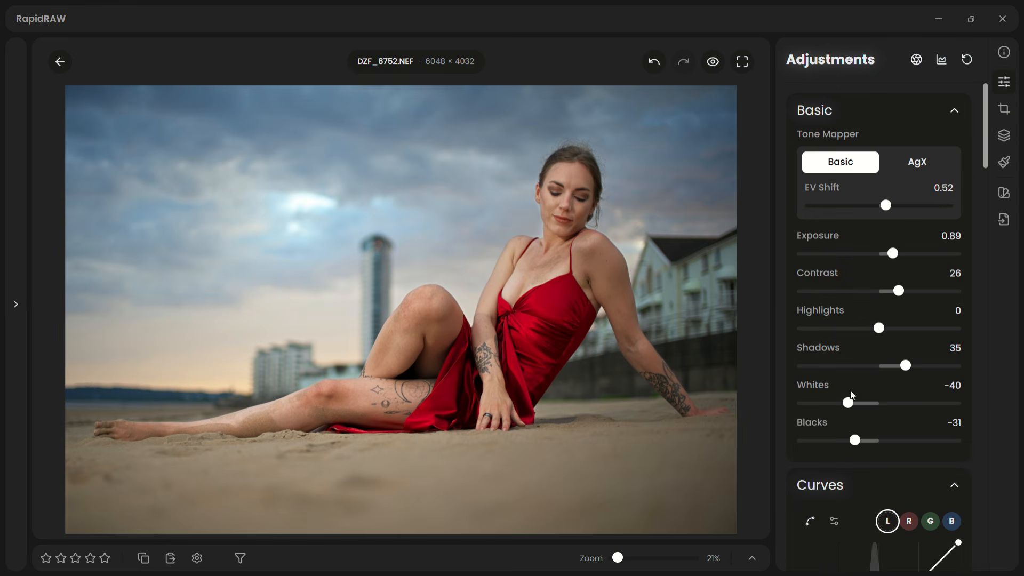
{"action": "scroll", "coordinate": [988, 174], "scroll_direction": "down", "scroll_amount": 2}
{"action": "left_click_drag", "start_coordinate": [988, 173], "coordinate": [988, 559]}
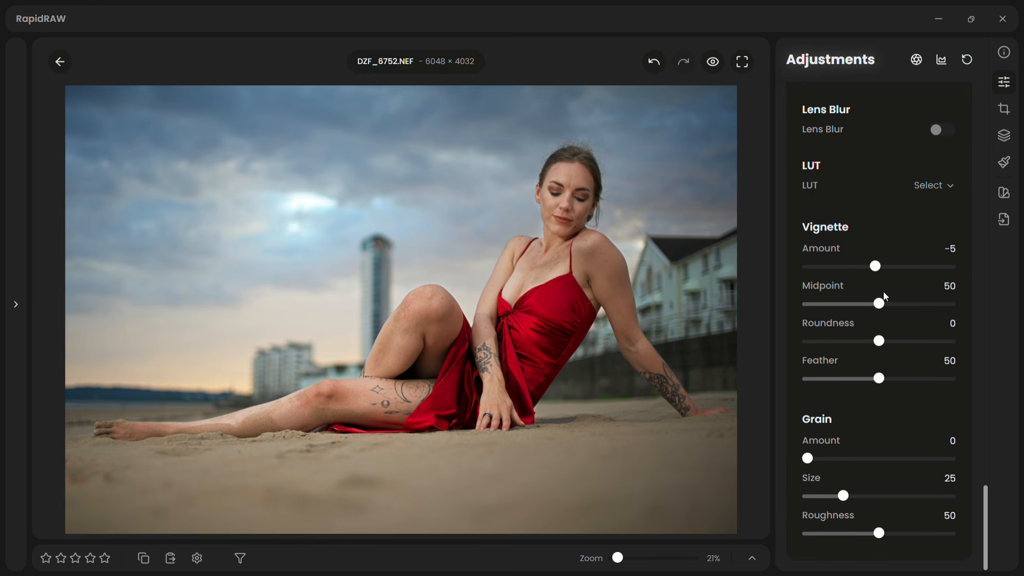
{"action": "left_click", "coordinate": [865, 268]}
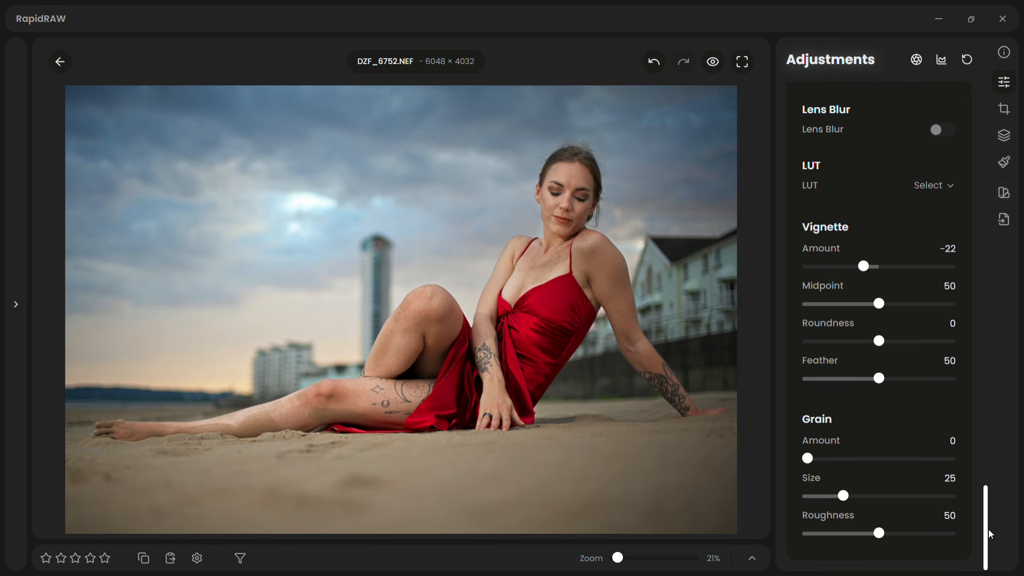
{"action": "left_click_drag", "start_coordinate": [992, 535], "coordinate": [1008, 103]}
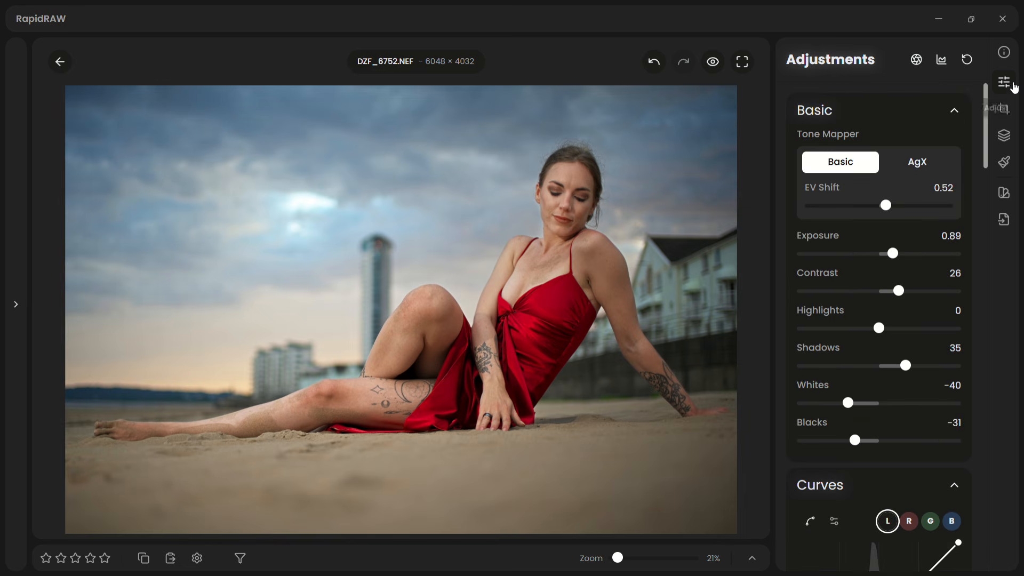
{"action": "left_click", "coordinate": [1011, 85]}
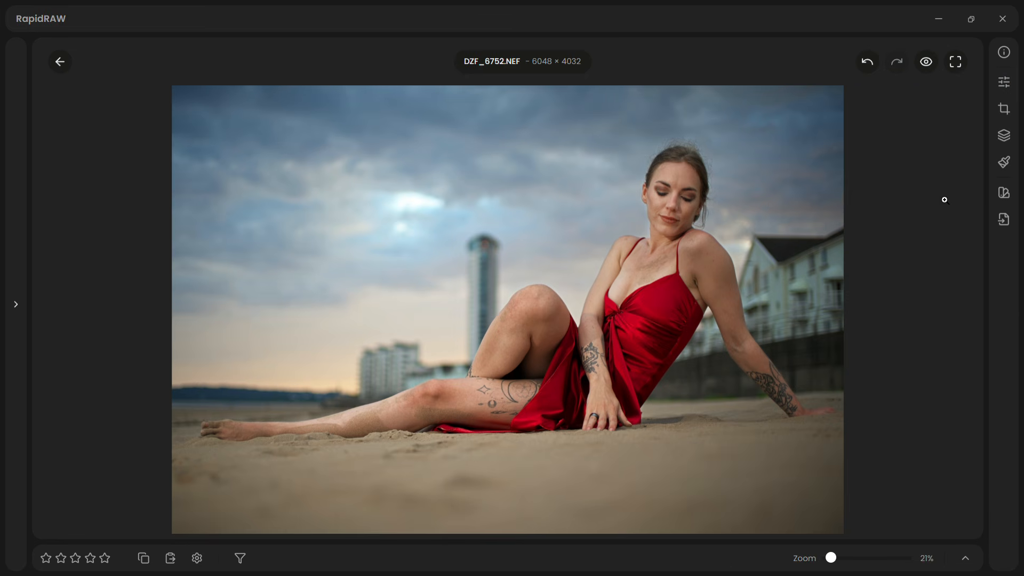